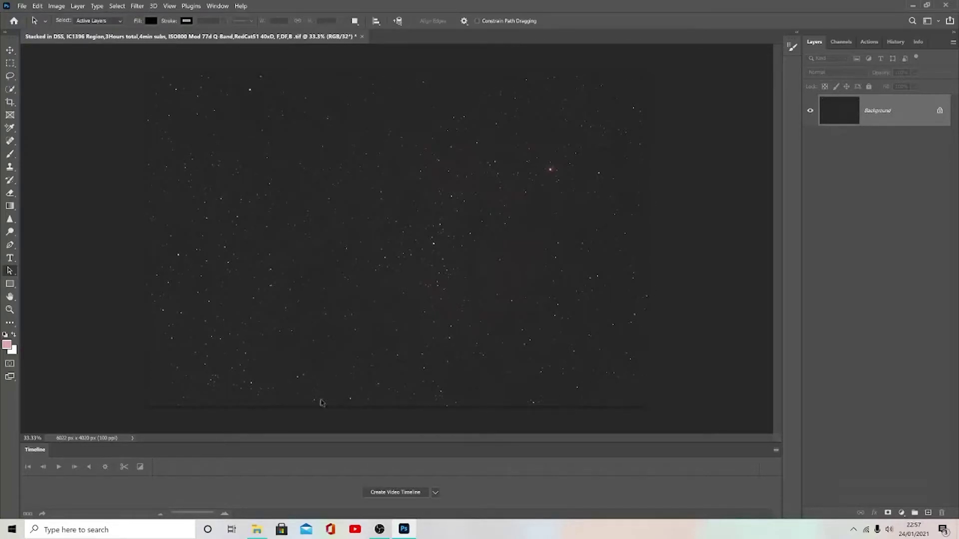
# Crop a thin border off all sides of the stacked star image, reducing it to about 5907 × 3906 px
pyautogui.click(9, 103)
pyautogui.rightClick(9, 103)
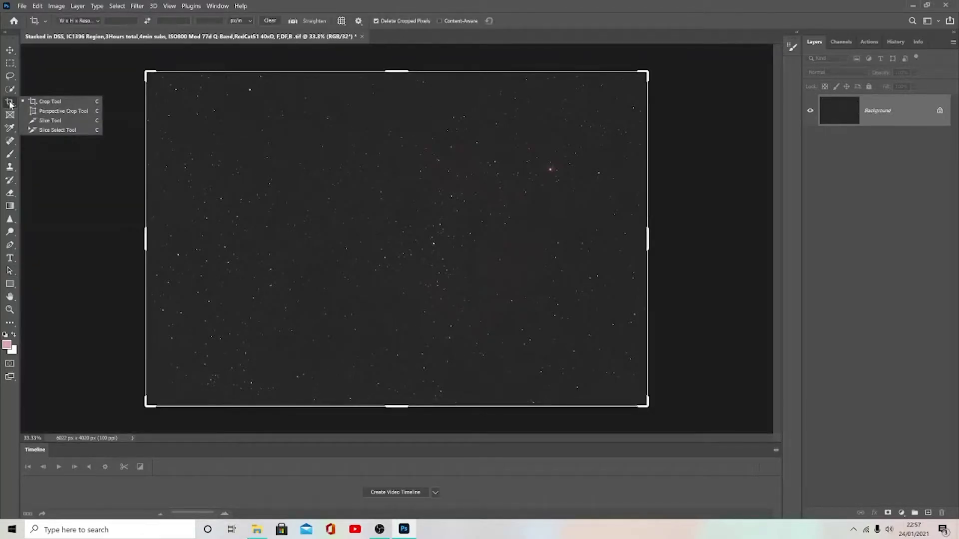
pyautogui.click(49, 102)
pyautogui.press('Return')
pyautogui.moveTo(151, 79); pyautogui.dragTo(647, 406)
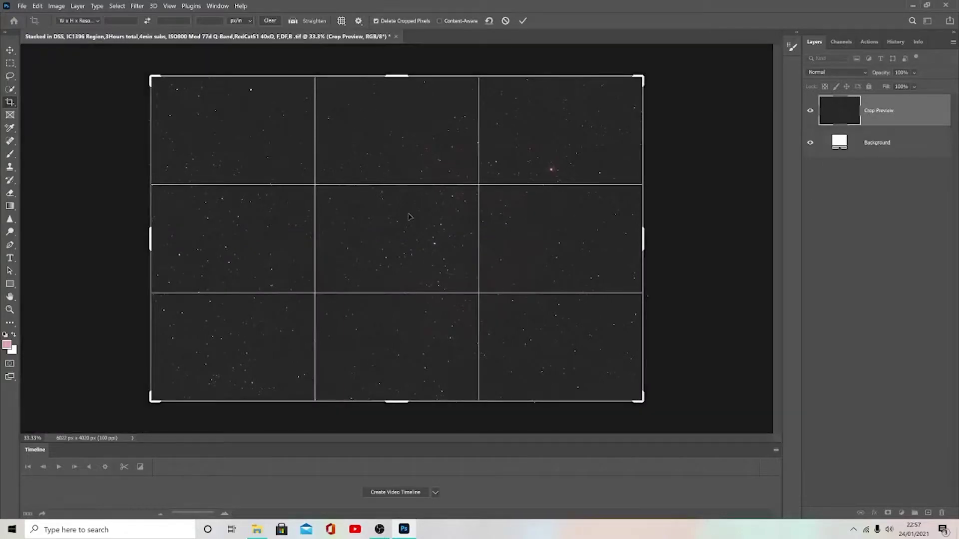
pyautogui.press('Return')
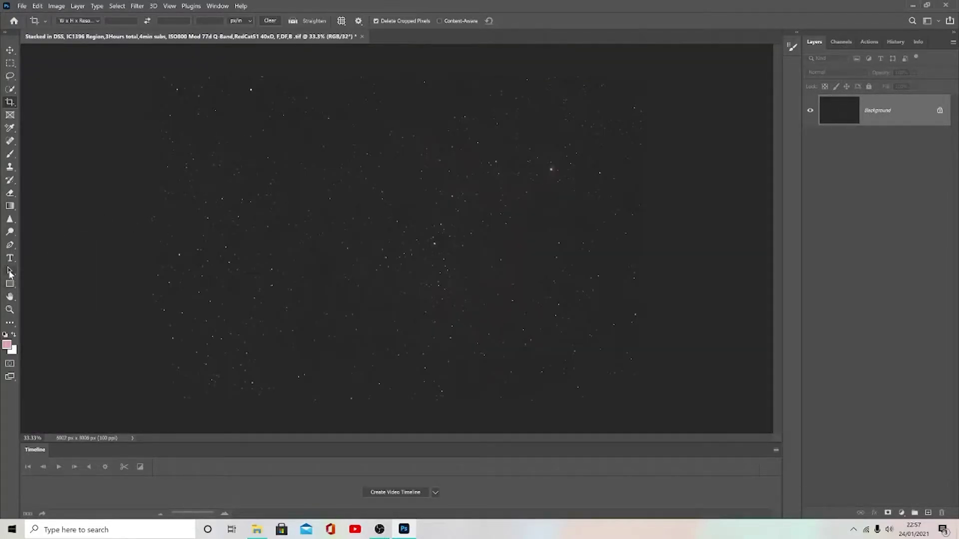
pyautogui.click(10, 271)
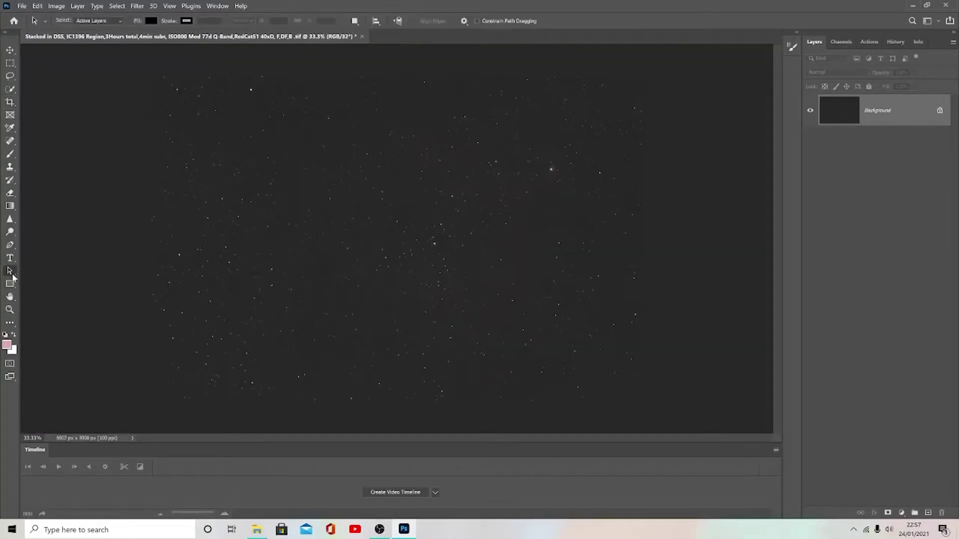
# Convert the image to 16 bits per channel, using the Exposure and Gamma method for HDR Toning with exposure 0.00 and gamma 1.00
pyautogui.click(56, 7)
pyautogui.moveTo(75, 16)
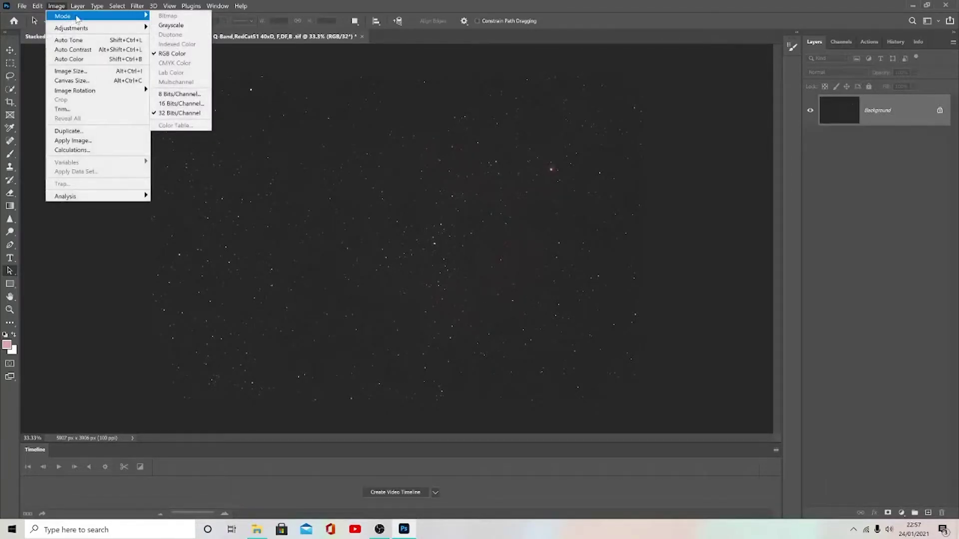
pyautogui.click(181, 104)
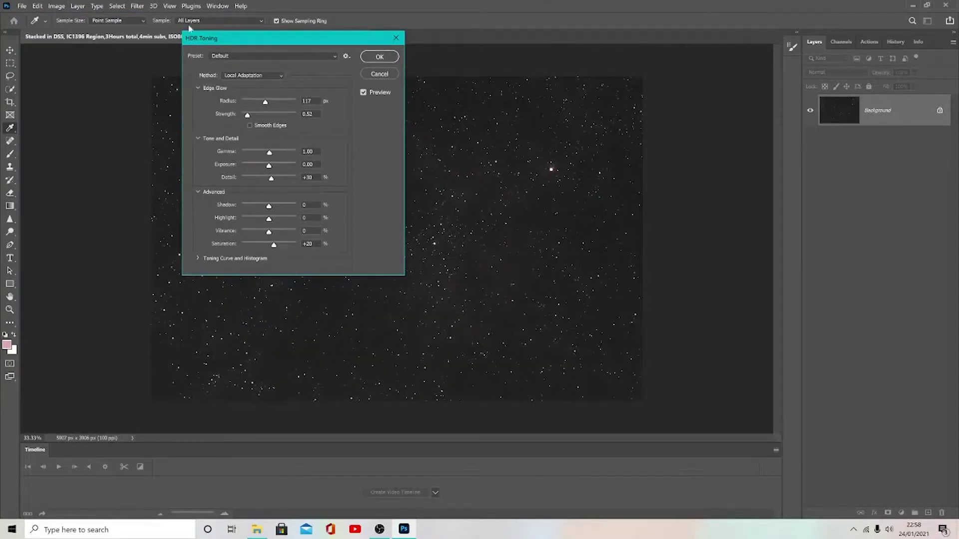
pyautogui.click(282, 77)
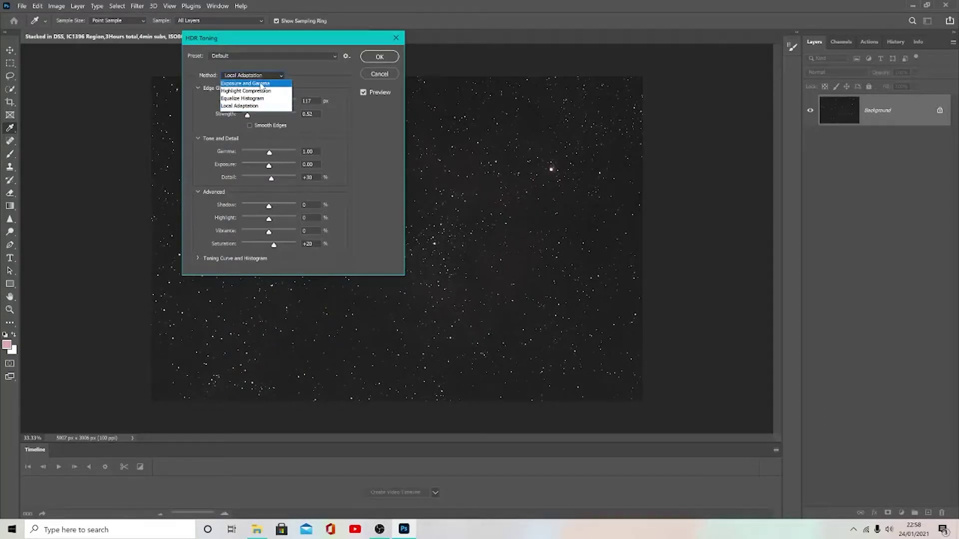
pyautogui.click(259, 83)
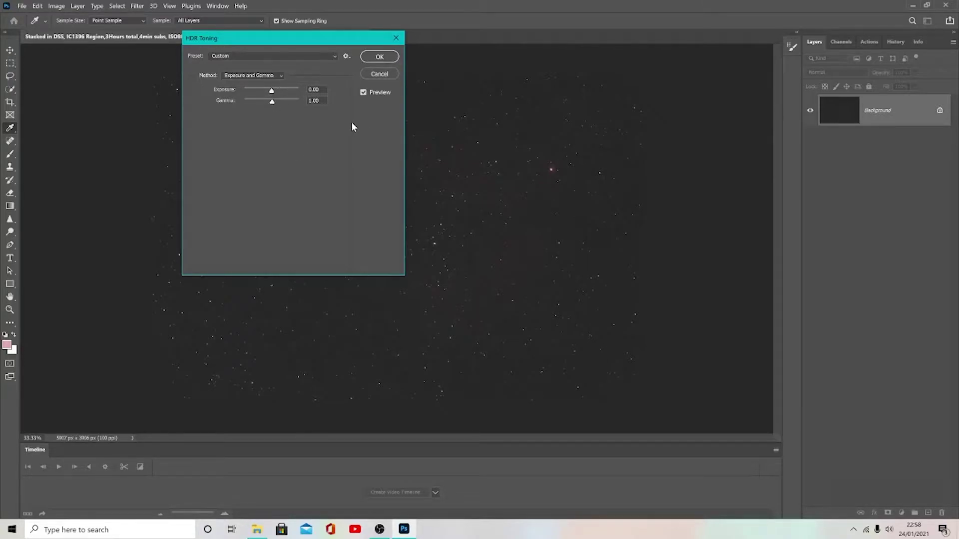
pyautogui.click(380, 57)
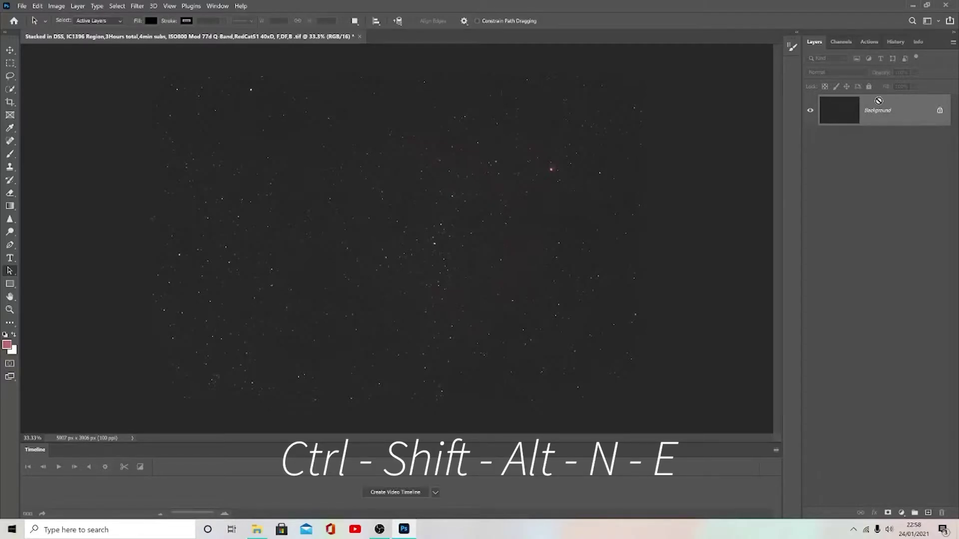
# Stamp the visible image onto a new layer above the Background
pyautogui.hotkey('ctrl', 'shift', 'alt', 'n')
pyautogui.hotkey('ctrl', 'shift', 'alt', 'e')
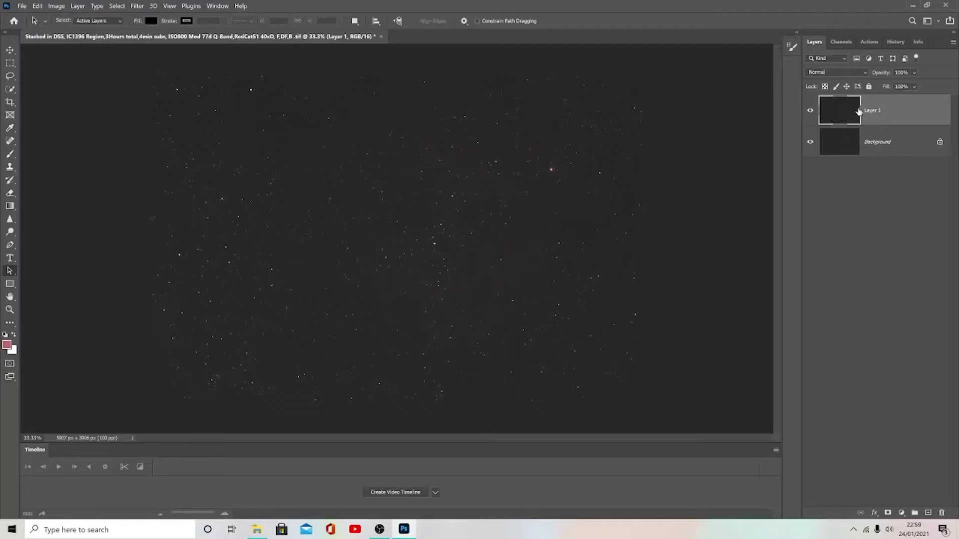
pyautogui.moveTo(908, 110)
pyautogui.mouseDown()
pyautogui.moveTo(933, 485)
pyautogui.moveTo(917, 150)
pyautogui.moveTo(896, 125)
pyautogui.moveTo(902, 102)
pyautogui.mouseUp()
# Apply a Levels adjustment to Layer 1 with the black input level at 25 and the midtone level shifted slightly
pyautogui.click(57, 6)
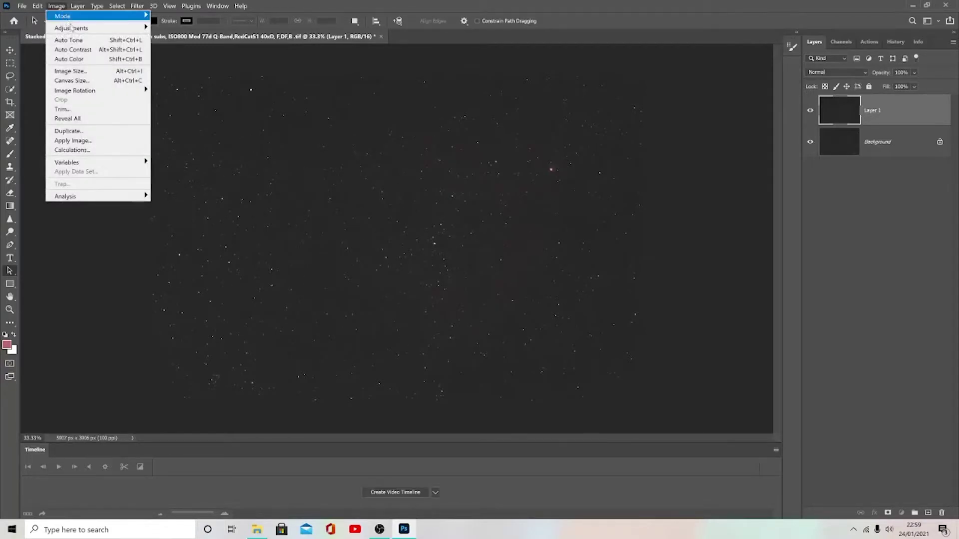
pyautogui.moveTo(85, 29)
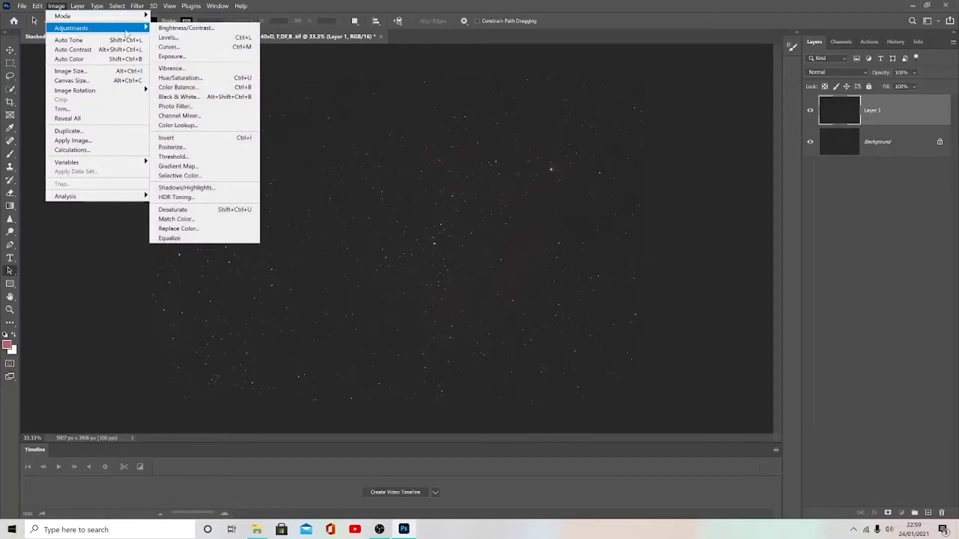
pyautogui.click(174, 38)
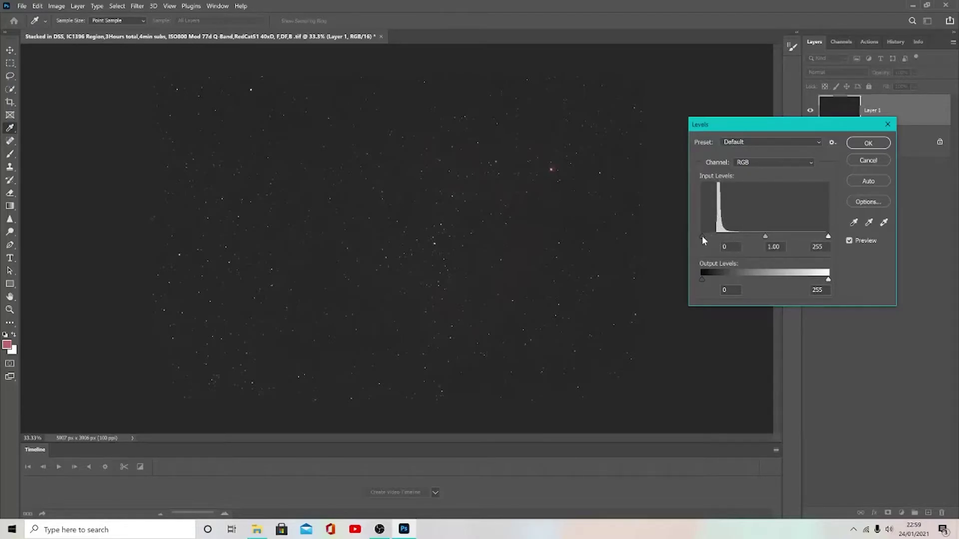
pyautogui.moveTo(703, 236); pyautogui.dragTo(715, 240)
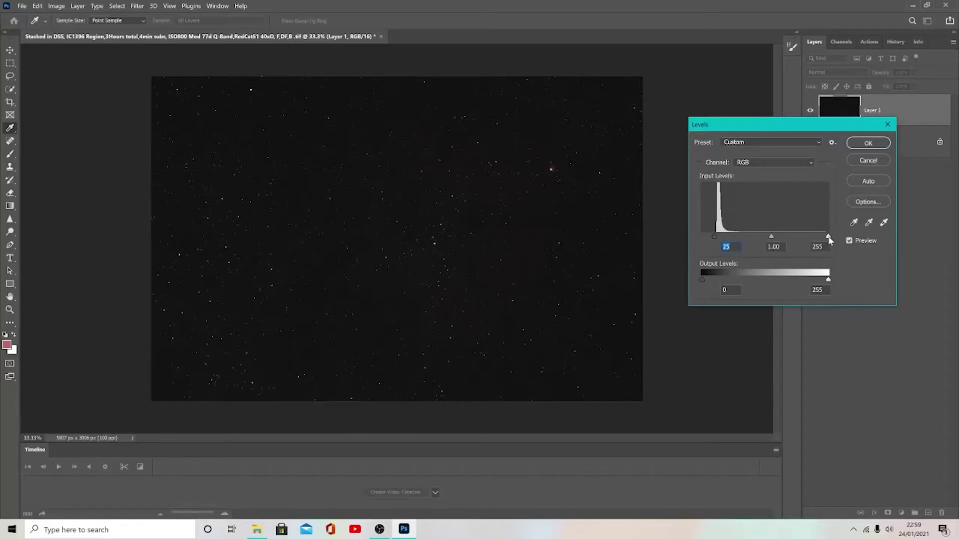
pyautogui.moveTo(829, 240); pyautogui.dragTo(828, 240)
pyautogui.moveTo(830, 240); pyautogui.dragTo(827, 240)
pyautogui.moveTo(763, 238)
pyautogui.mouseDown()
pyautogui.moveTo(711, 235)
pyautogui.moveTo(765, 240)
pyautogui.mouseUp()
pyautogui.click(870, 143)
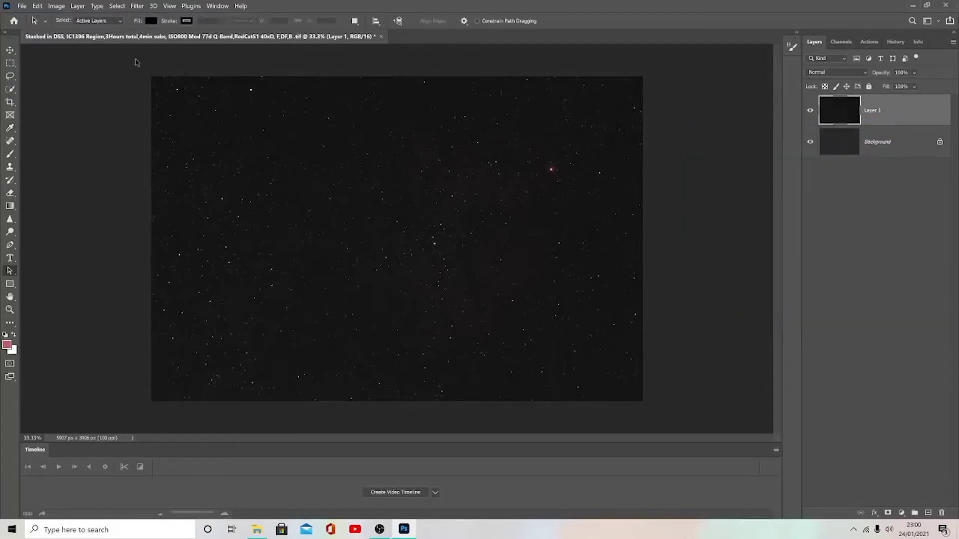
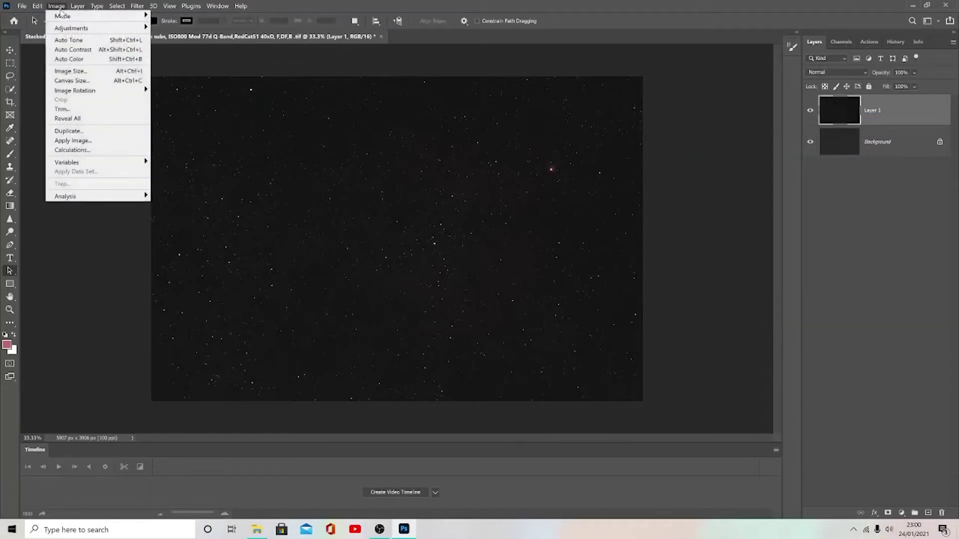
# Stretch Layer 1 with an RGB Curves adjustment, lifting the shadows and setting a midtone point at about input 127, output 218
pyautogui.moveTo(71, 28)
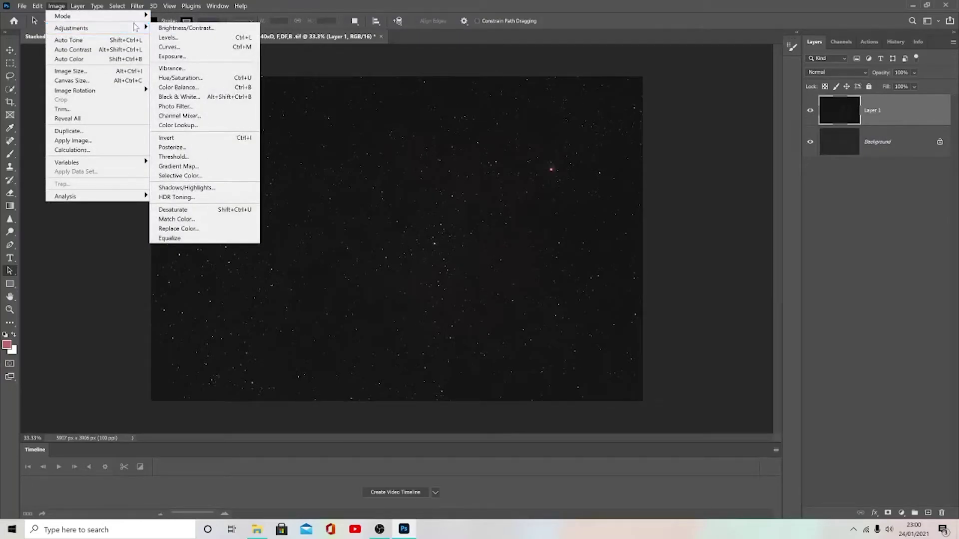
pyautogui.click(183, 47)
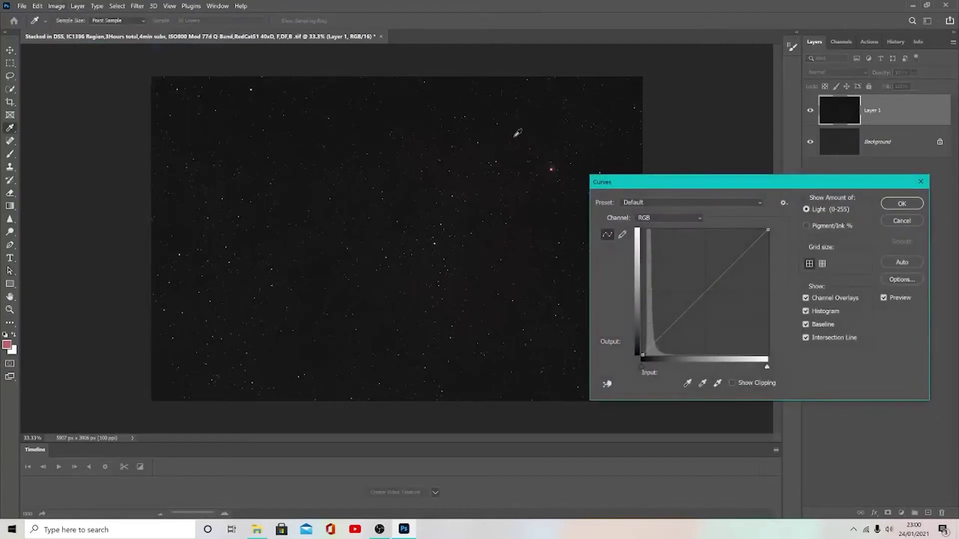
pyautogui.moveTo(747, 250); pyautogui.dragTo(704, 253)
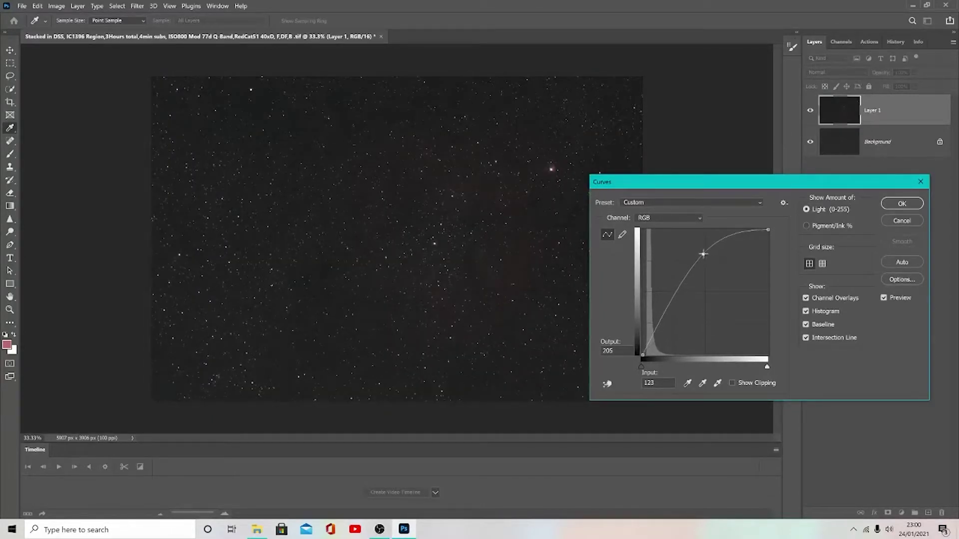
pyautogui.moveTo(669, 295); pyautogui.dragTo(666, 298)
pyautogui.moveTo(704, 253); pyautogui.dragTo(705, 247)
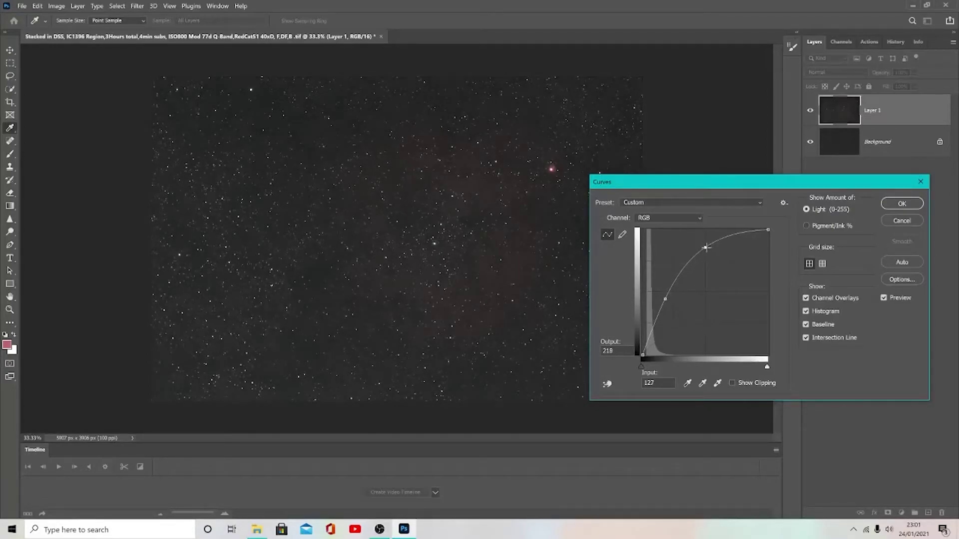
pyautogui.click(910, 202)
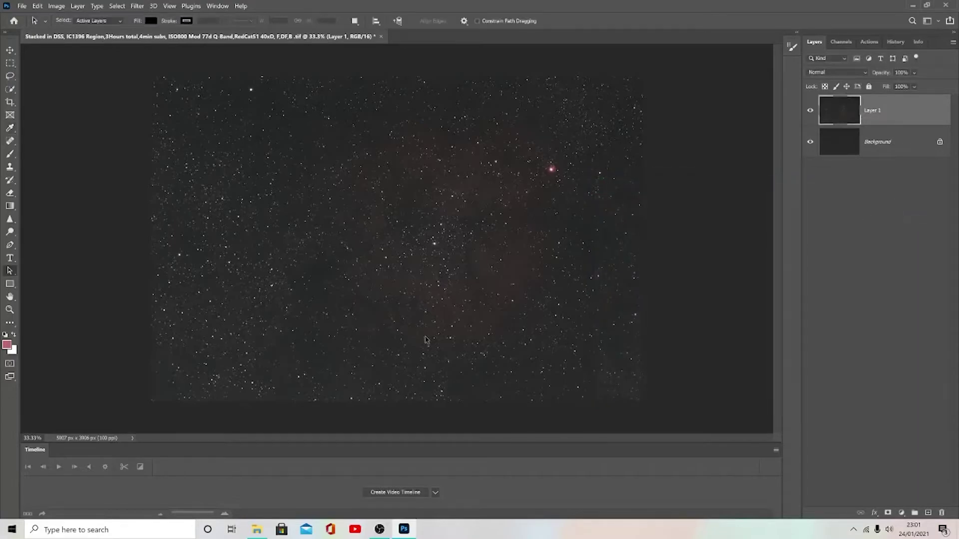
# Darken the background of Layer 1 with a Levels adjustment, setting the black input level to 16
pyautogui.click(56, 6)
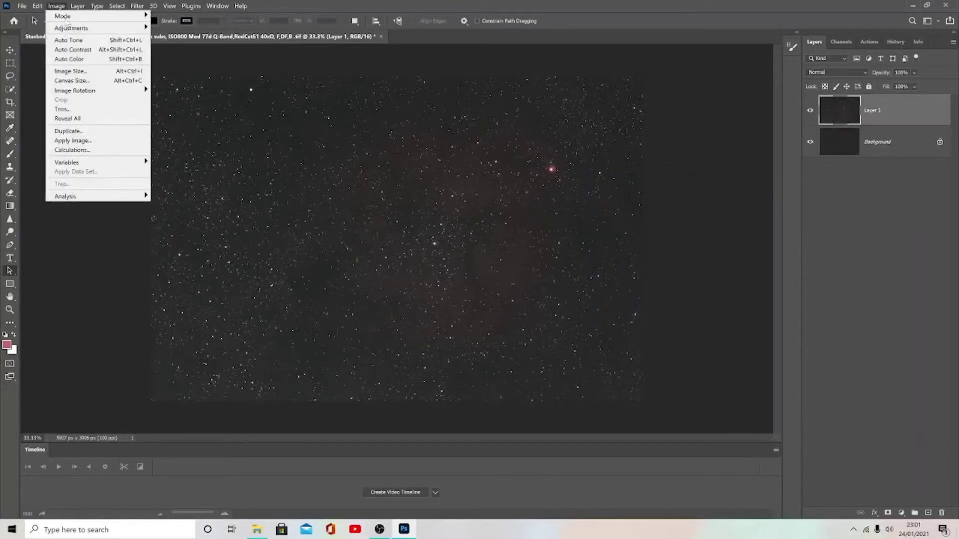
pyautogui.moveTo(94, 31)
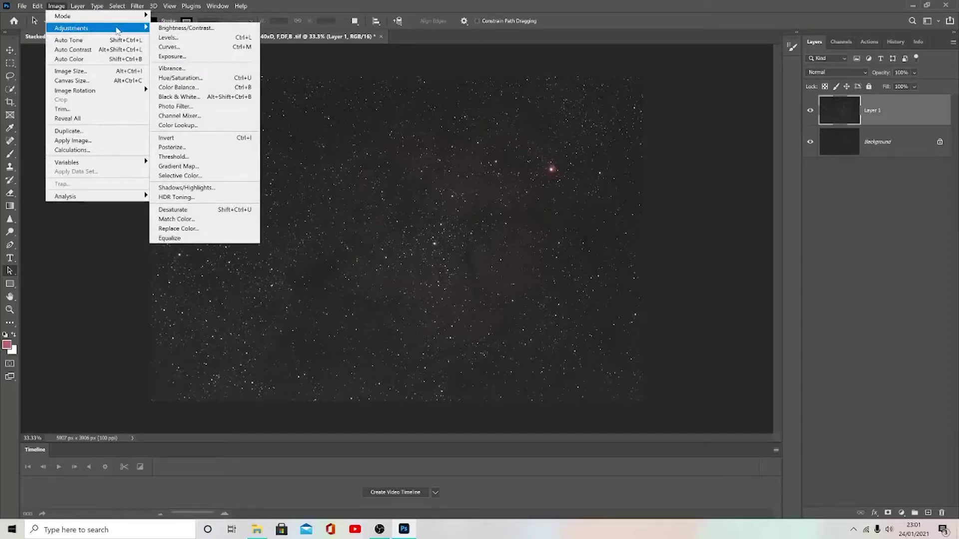
pyautogui.click(178, 38)
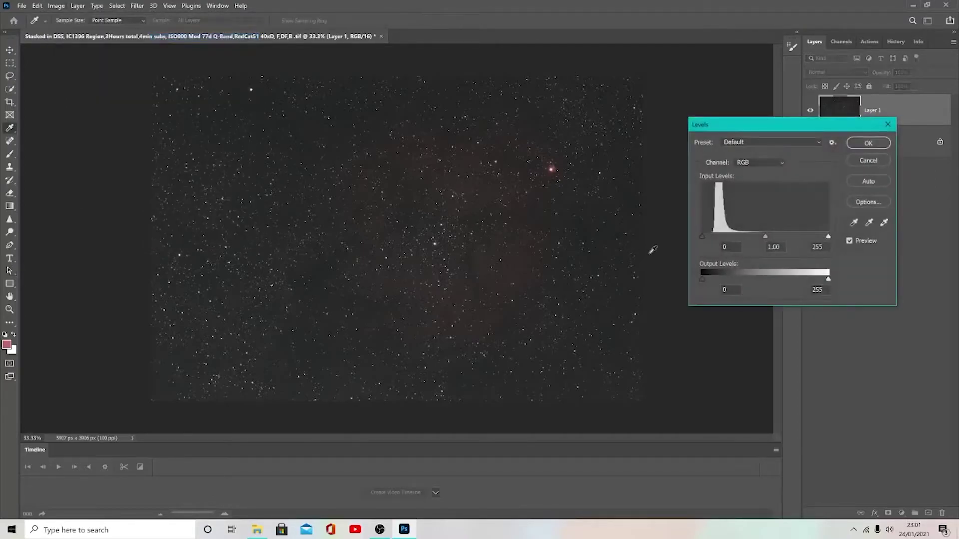
pyautogui.moveTo(703, 236); pyautogui.dragTo(711, 240)
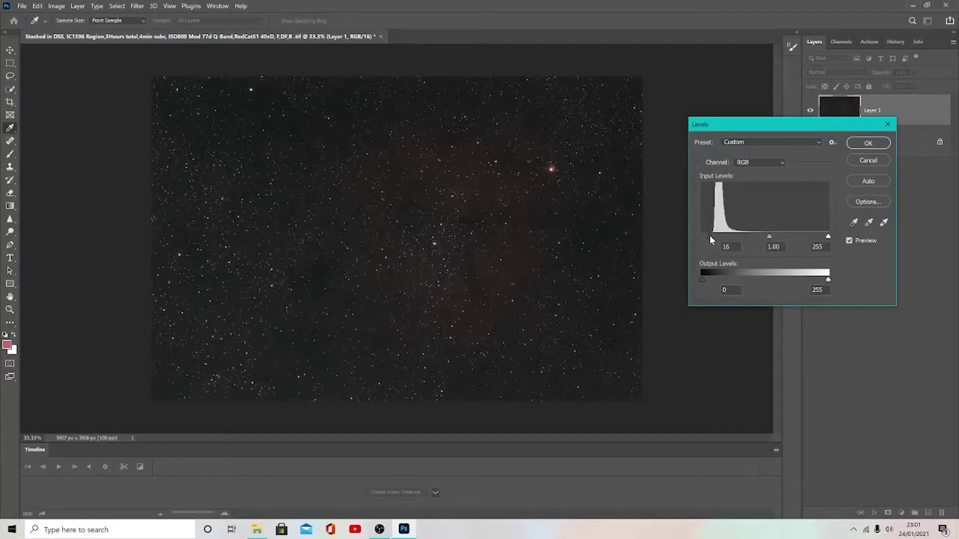
pyautogui.click(868, 143)
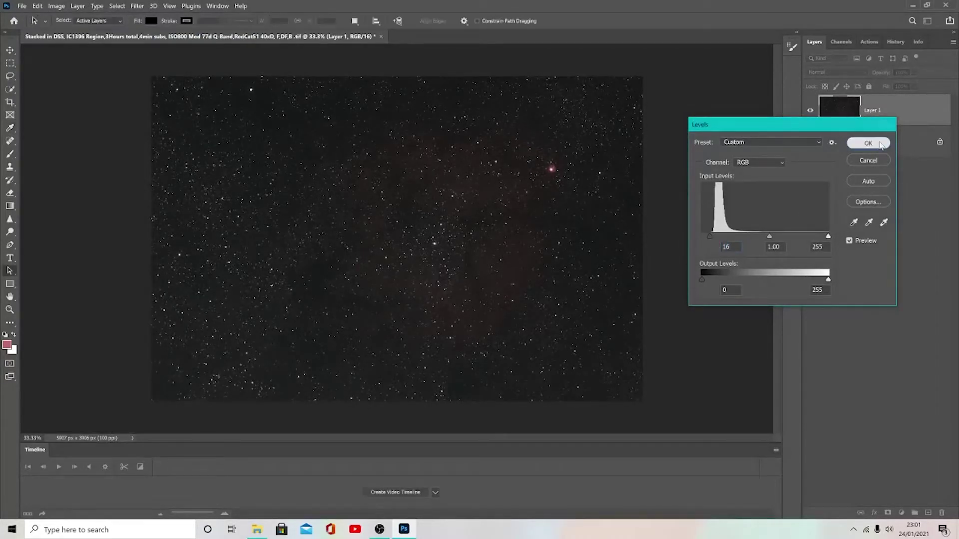
# Stretch Layer 1 again with an RGB Curves adjustment, raising one point in the midtones and one in the shadows to brighten the nebula
pyautogui.click(57, 7)
pyautogui.moveTo(81, 33)
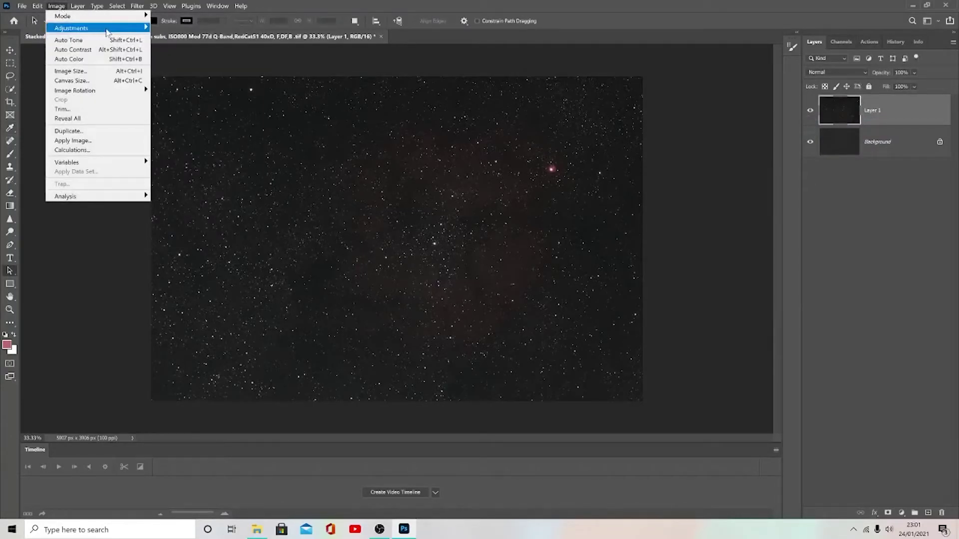
pyautogui.moveTo(145, 28)
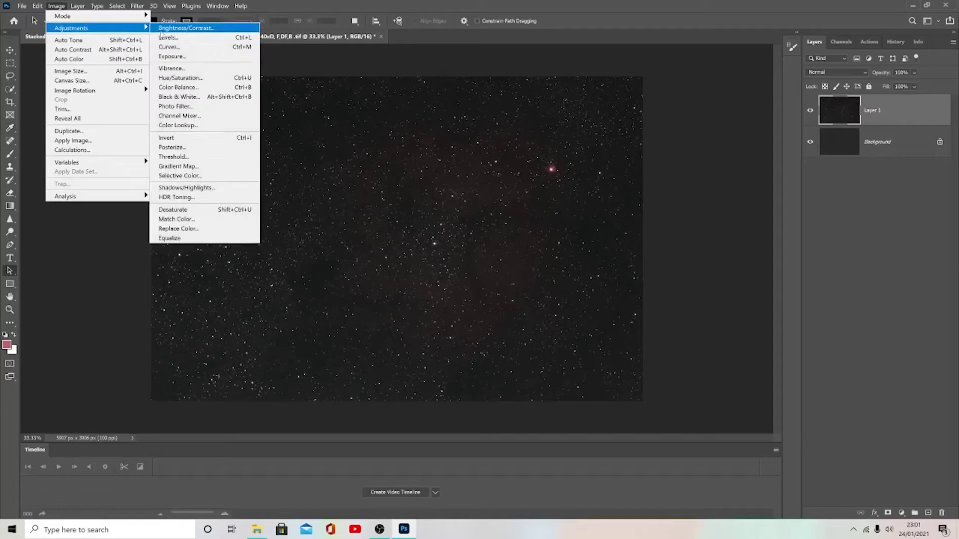
pyautogui.click(178, 50)
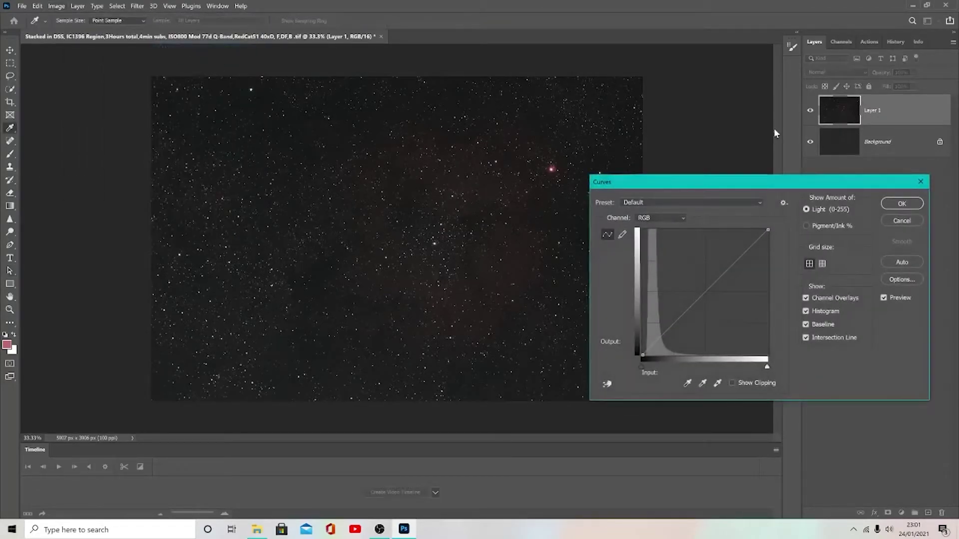
pyautogui.moveTo(777, 178); pyautogui.dragTo(802, 175)
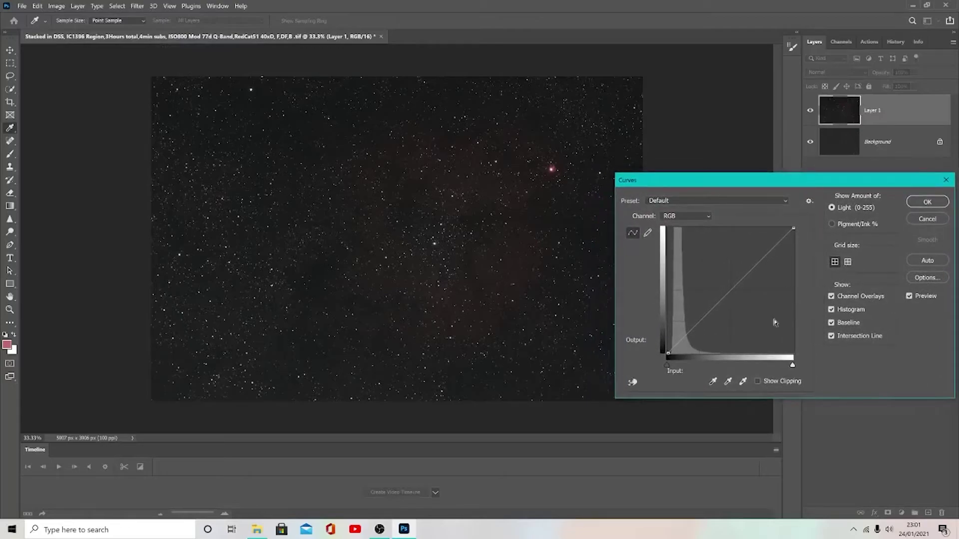
pyautogui.moveTo(730, 283); pyautogui.dragTo(724, 260)
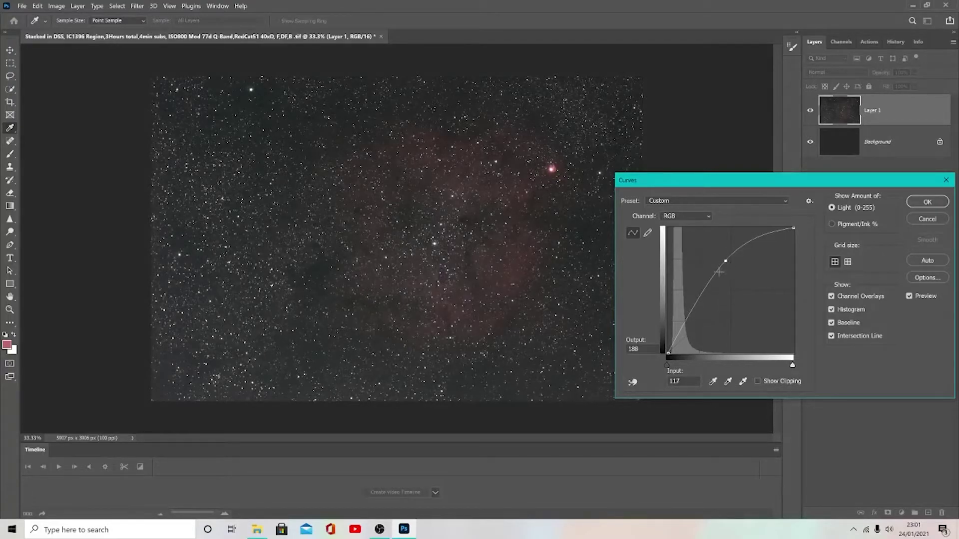
pyautogui.moveTo(701, 293); pyautogui.dragTo(694, 290)
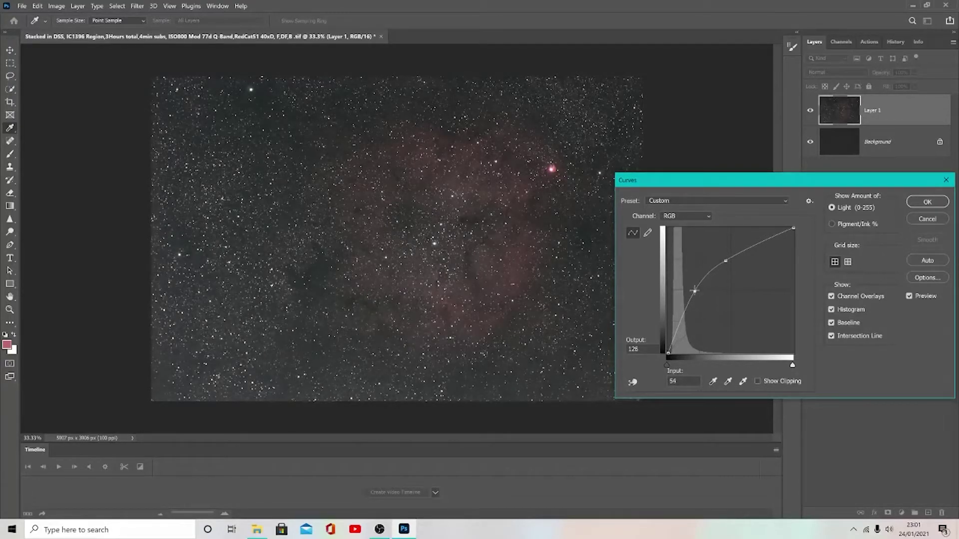
pyautogui.moveTo(729, 261); pyautogui.dragTo(731, 247)
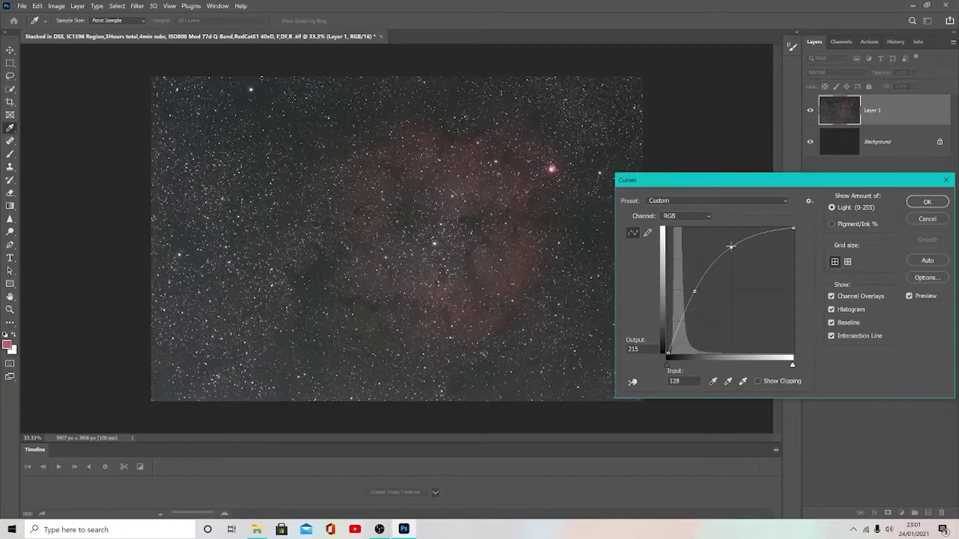
pyautogui.moveTo(730, 246); pyautogui.dragTo(729, 249)
pyautogui.moveTo(695, 291); pyautogui.dragTo(691, 301)
pyautogui.click(927, 202)
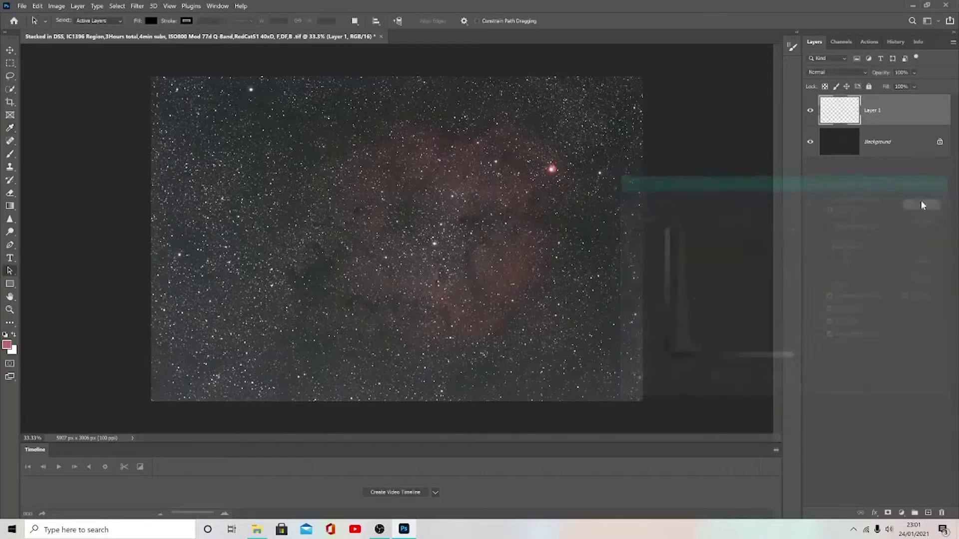
# Darken the background of Layer 1 with a Levels adjustment, setting the black input level to 7
pyautogui.click(62, 7)
pyautogui.moveTo(118, 32)
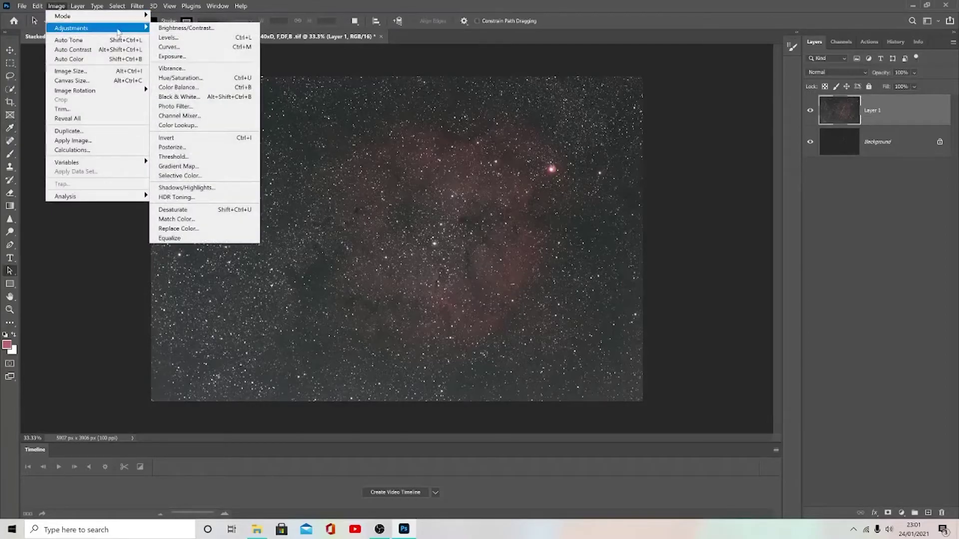
pyautogui.click(181, 38)
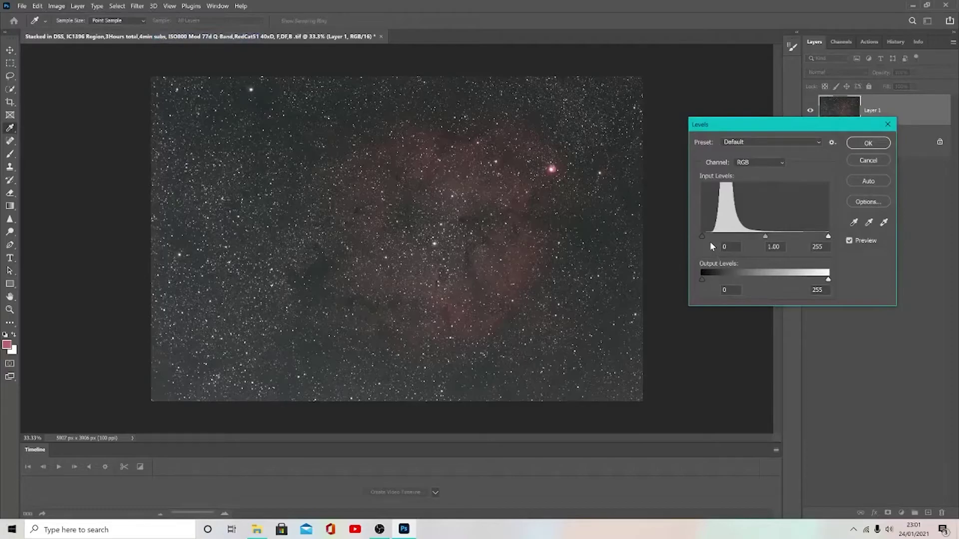
pyautogui.moveTo(702, 235); pyautogui.dragTo(706, 237)
pyautogui.click(869, 143)
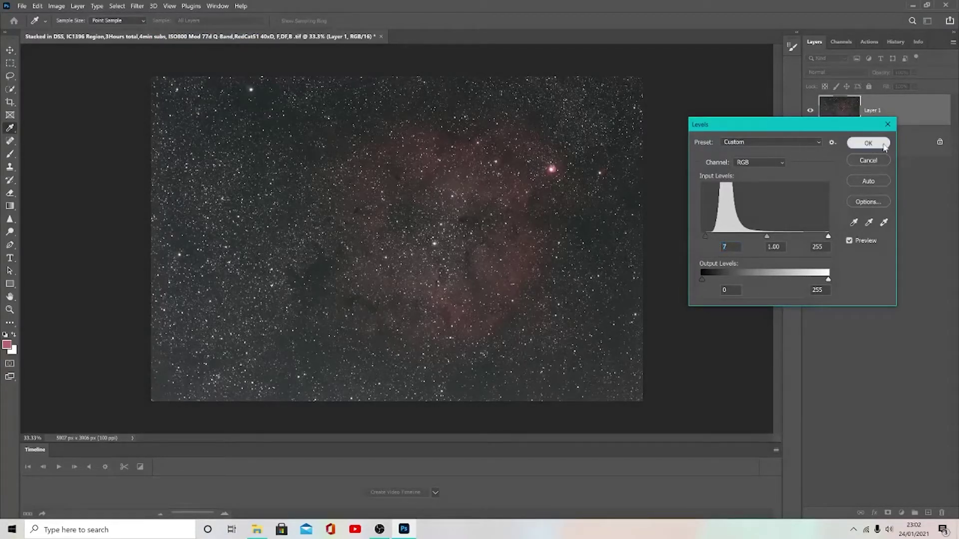
# Brighten Layer 1 with an RGB Curves adjustment, raising one midtone point to input 139, output 183
pyautogui.click(56, 6)
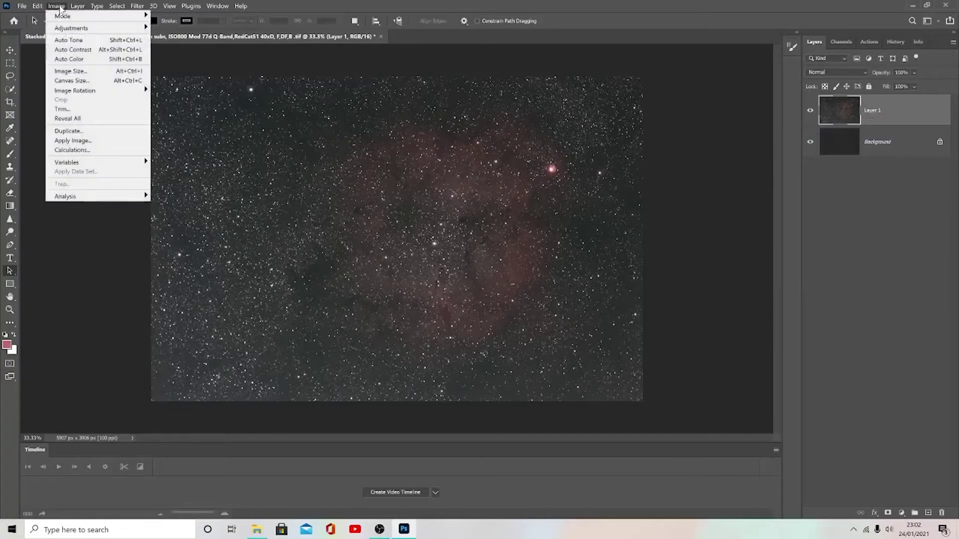
pyautogui.moveTo(135, 28)
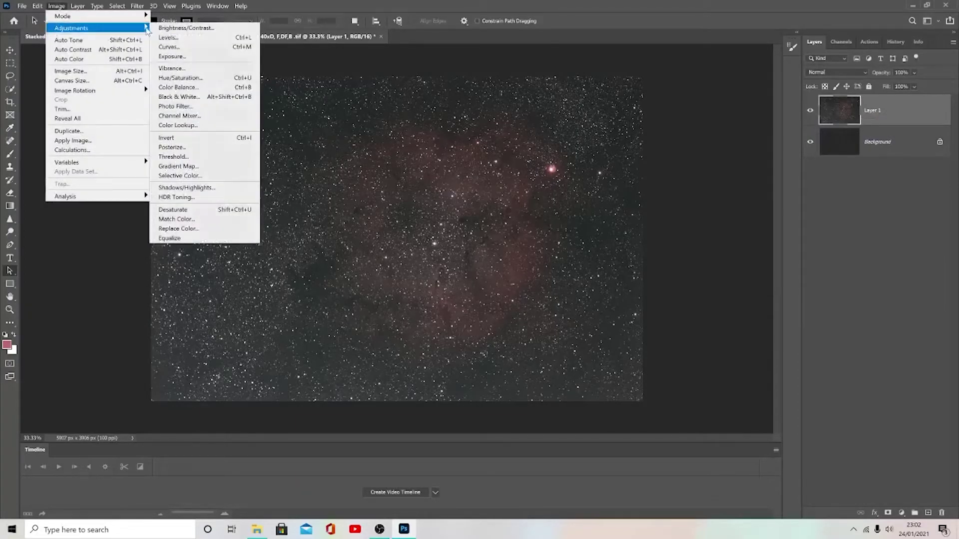
pyautogui.click(183, 49)
pyautogui.moveTo(744, 276); pyautogui.dragTo(736, 263)
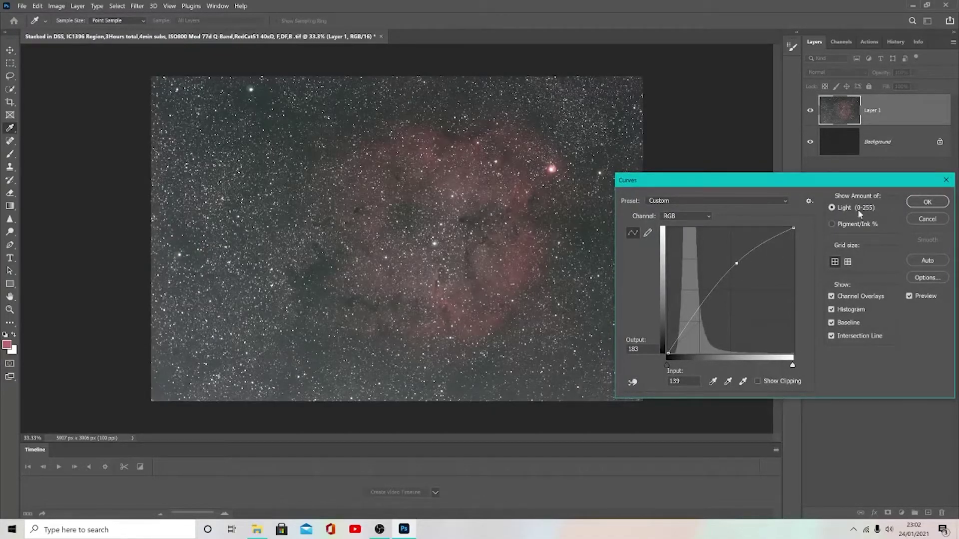
pyautogui.click(927, 202)
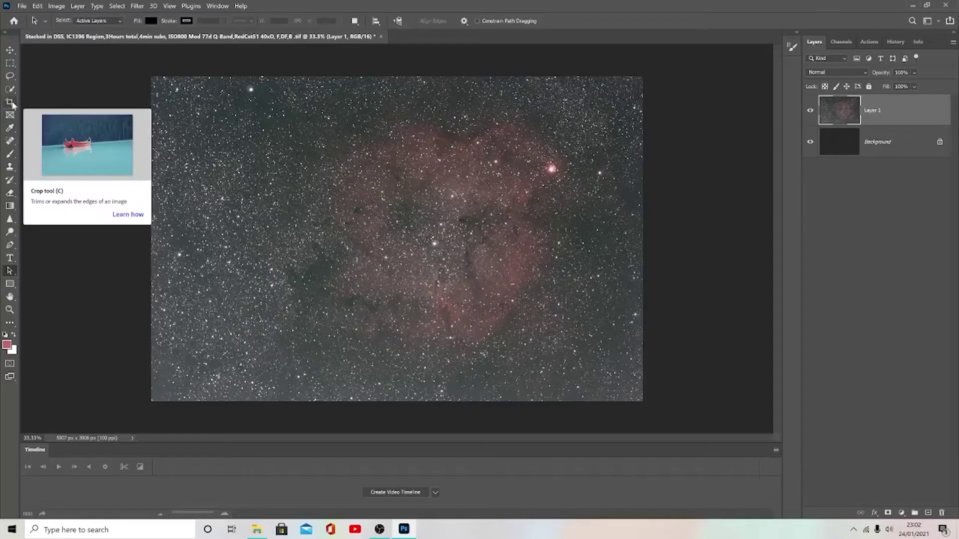
# Crop the image closer around the nebula to about 4785 x 3576 px, removing mostly the star field on its left side
pyautogui.moveTo(13, 105); pyautogui.dragTo(47, 105)
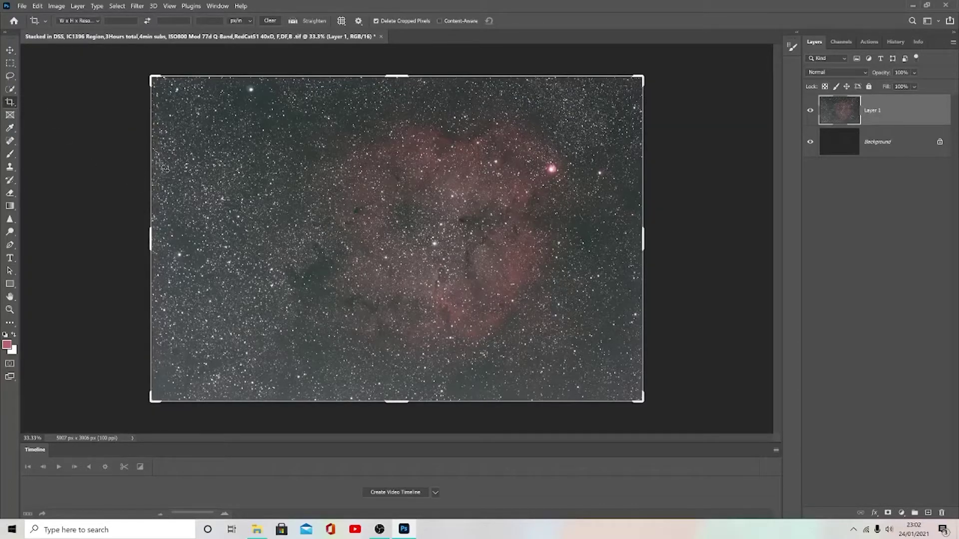
pyautogui.moveTo(153, 78); pyautogui.dragTo(195, 88)
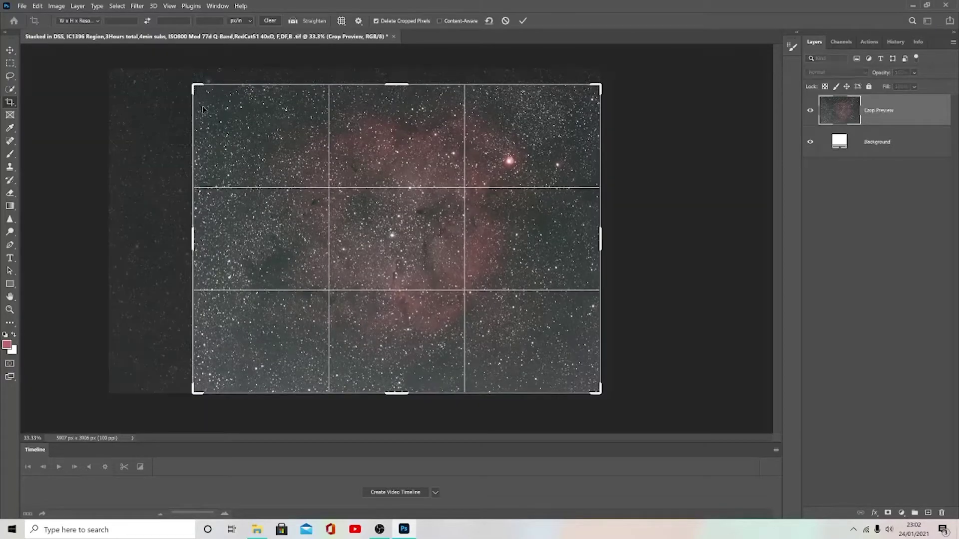
pyautogui.moveTo(393, 398); pyautogui.dragTo(404, 387)
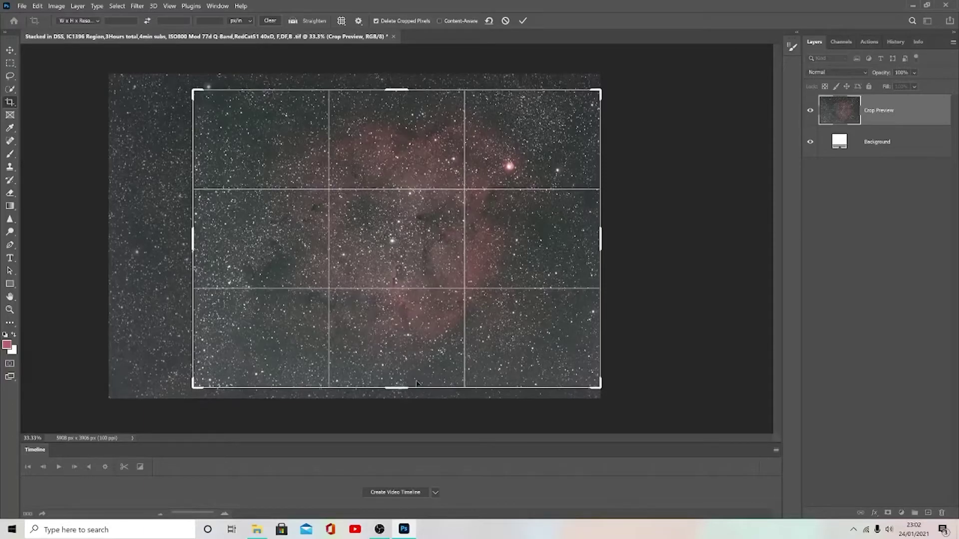
pyautogui.moveTo(602, 243); pyautogui.dragTo(596, 244)
pyautogui.doubleClick(413, 223)
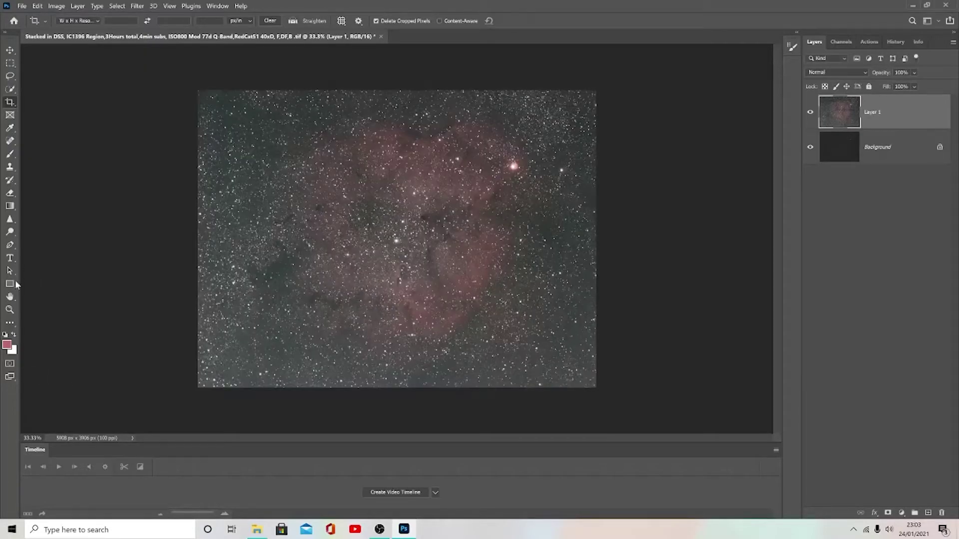
pyautogui.click(8, 274)
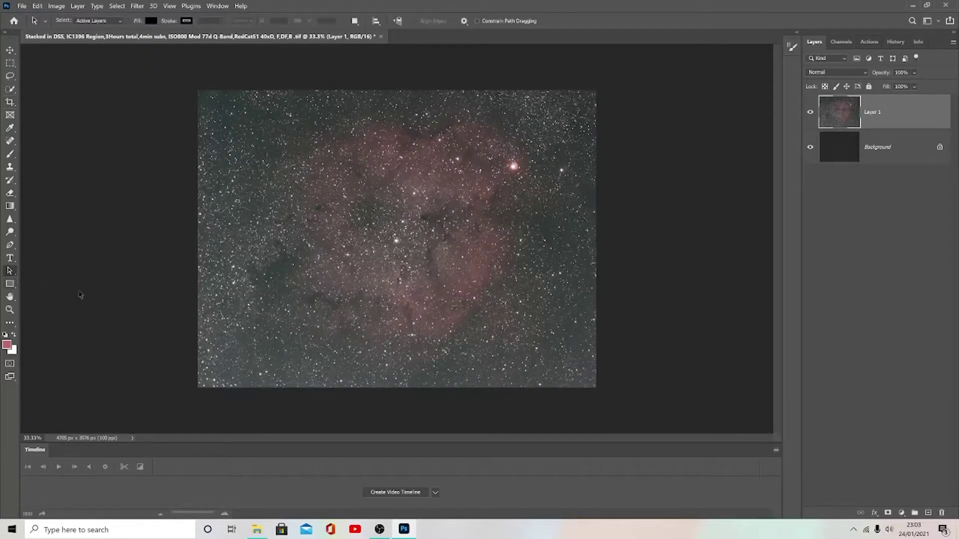
# Apply a Levels adjustment to the cropped Layer 1 with the black input level at 5
pyautogui.click(59, 9)
pyautogui.moveTo(102, 29)
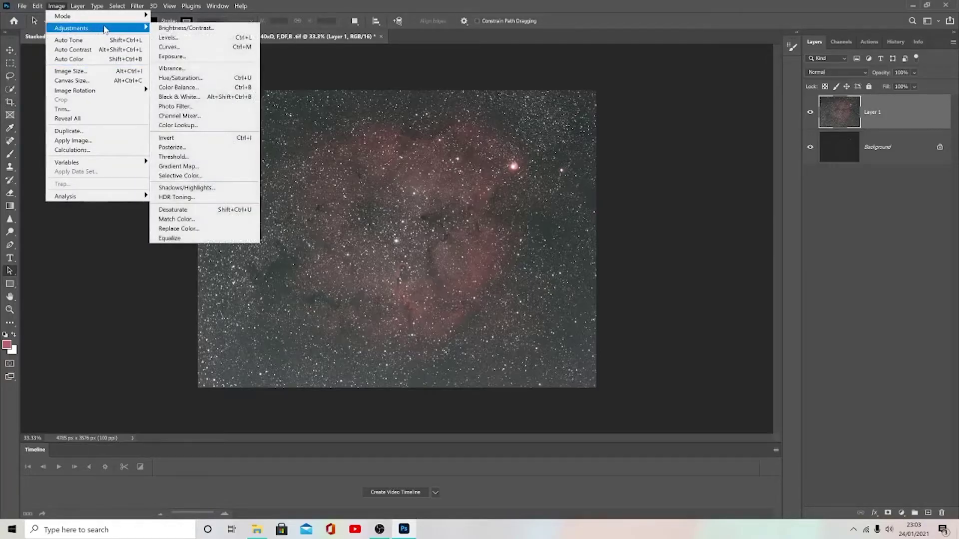
pyautogui.click(164, 38)
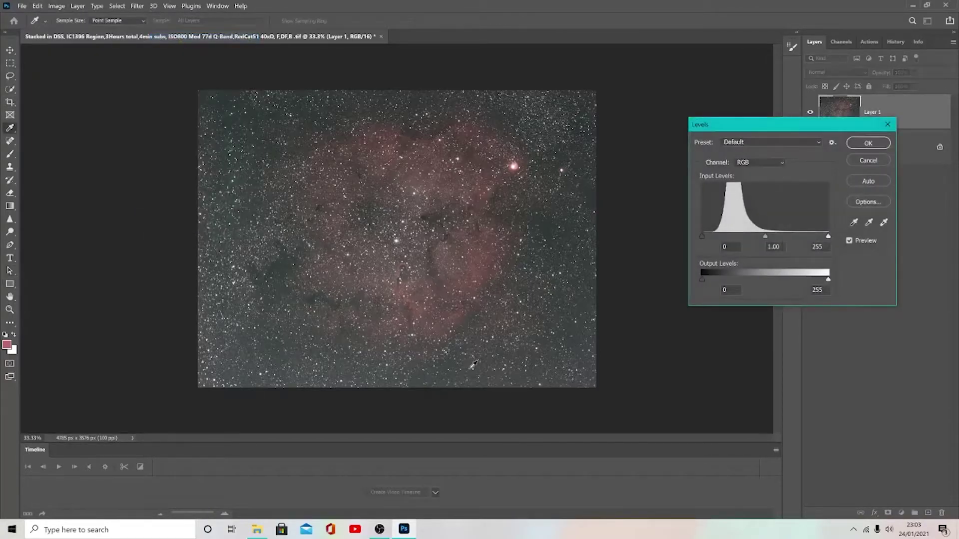
pyautogui.moveTo(702, 240); pyautogui.dragTo(705, 236)
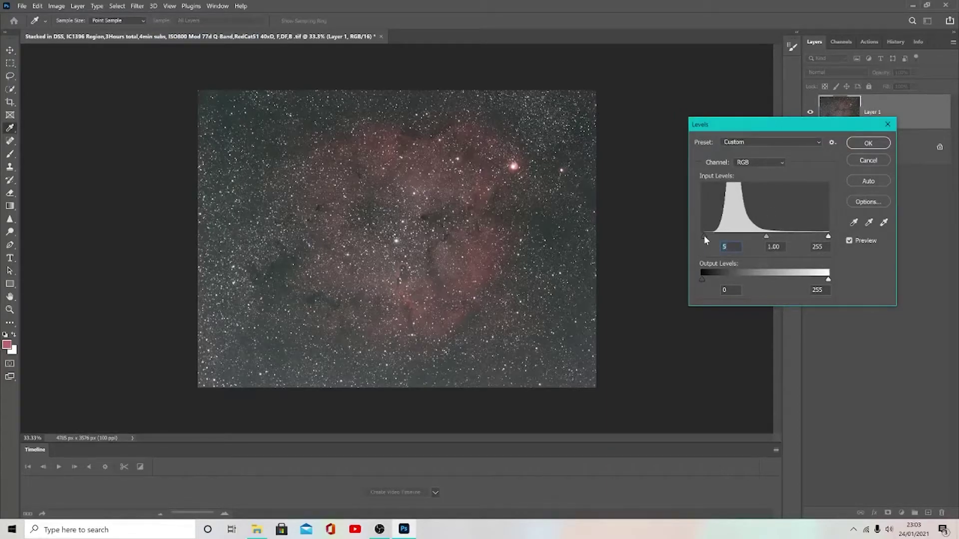
pyautogui.click(880, 144)
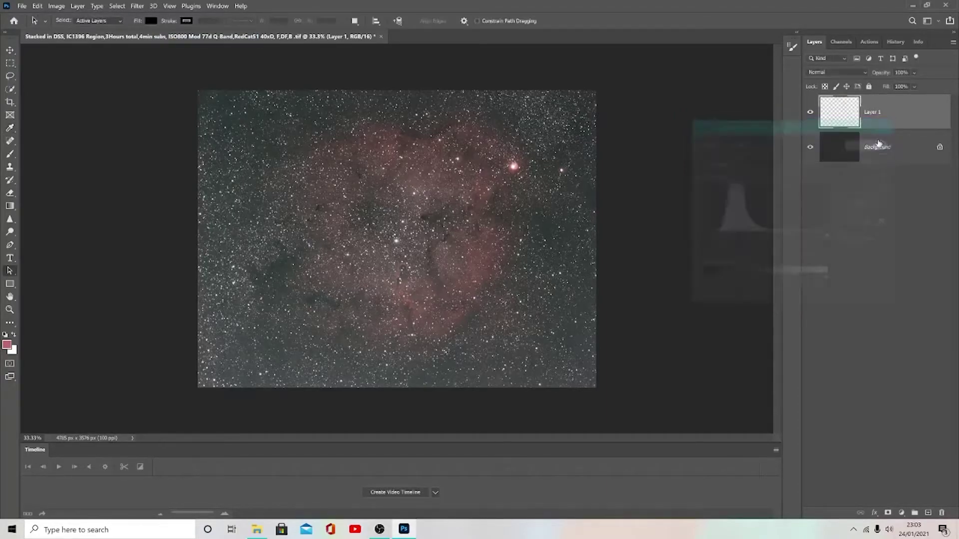
# Add contrast to Layer 1 with an RGB Curves adjustment, placing a highlight point near input 182, output 230 and a shadow point at 72, 83
pyautogui.click(54, 7)
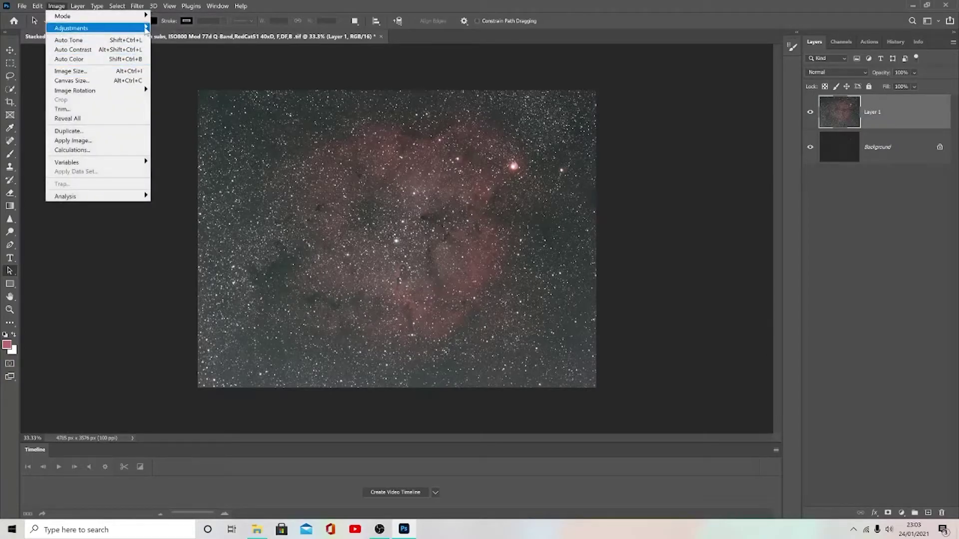
pyautogui.moveTo(146, 29)
pyautogui.click(189, 48)
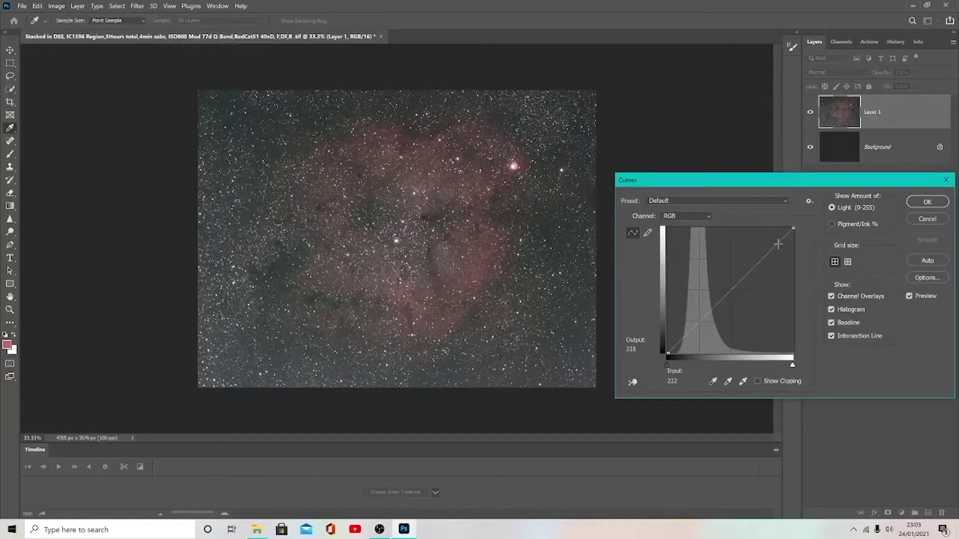
pyautogui.moveTo(780, 243); pyautogui.dragTo(758, 240)
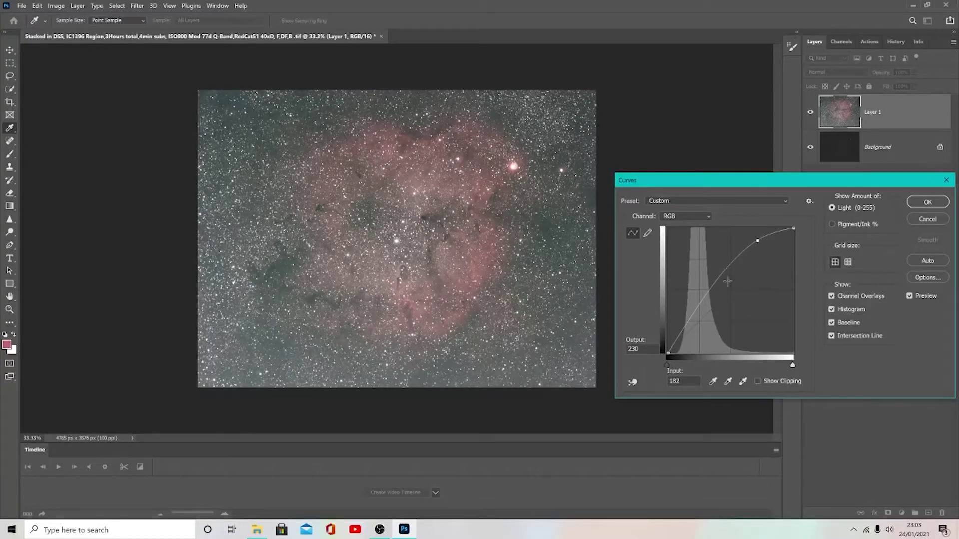
pyautogui.click(710, 294)
pyautogui.moveTo(710, 296); pyautogui.dragTo(710, 301)
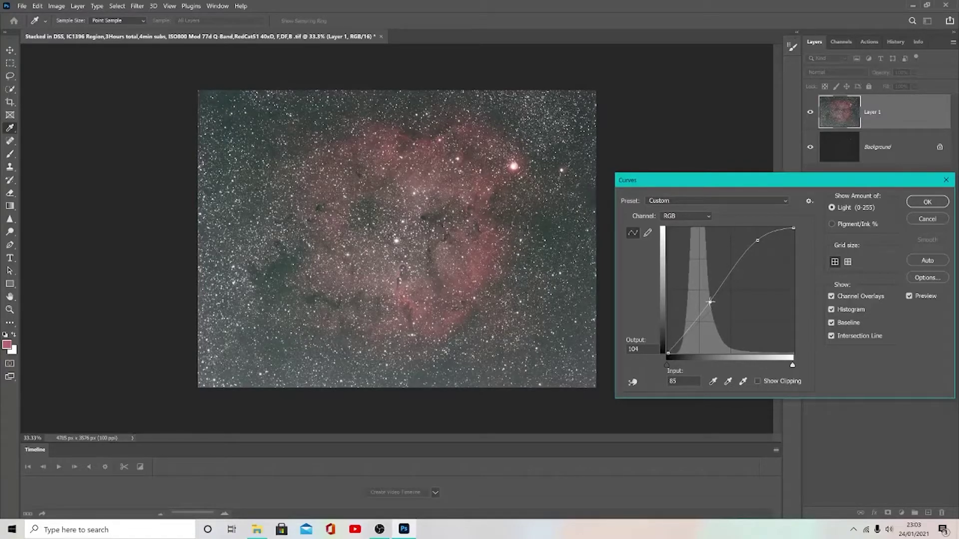
pyautogui.click(758, 240)
pyautogui.moveTo(709, 306); pyautogui.dragTo(703, 313)
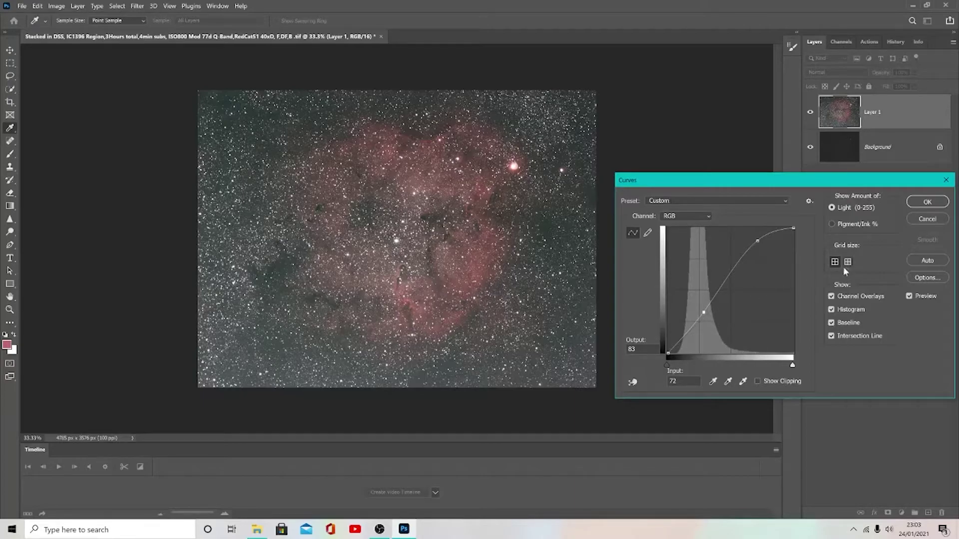
pyautogui.click(927, 202)
# Stamp the visible layers into a new layer and run the Space Noise Reduction action from Astronomy Tools on it
pyautogui.press('a')
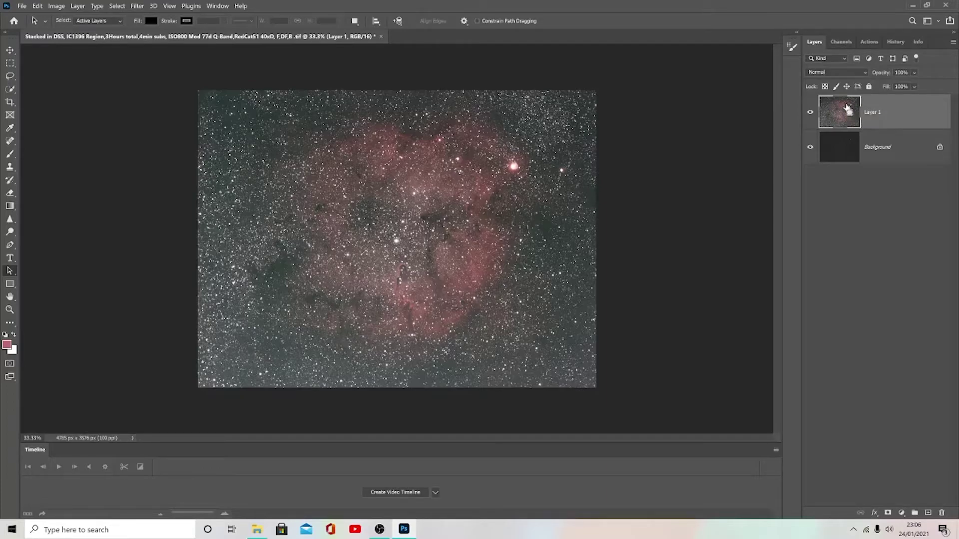
pyautogui.hotkey('ctrl', 'shift', 'alt', 'e')
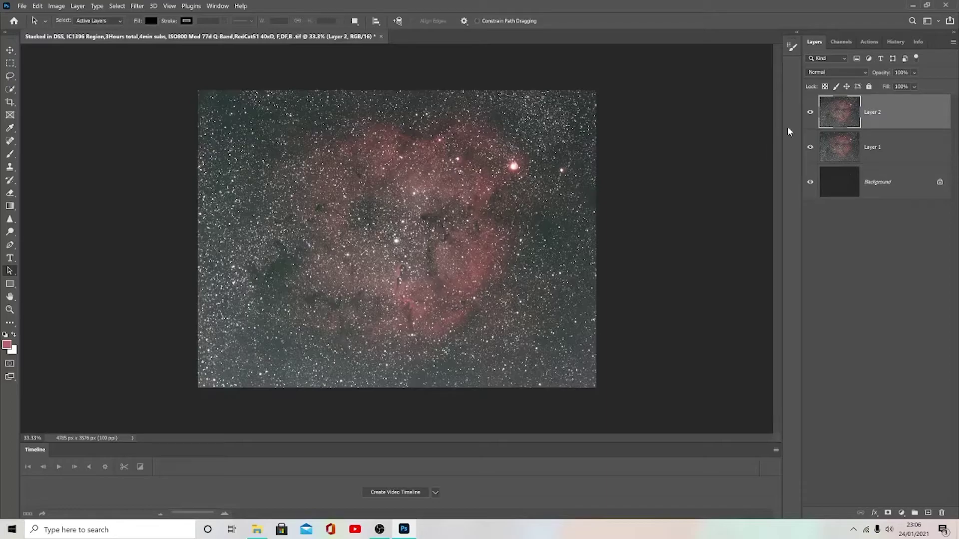
pyautogui.click(869, 41)
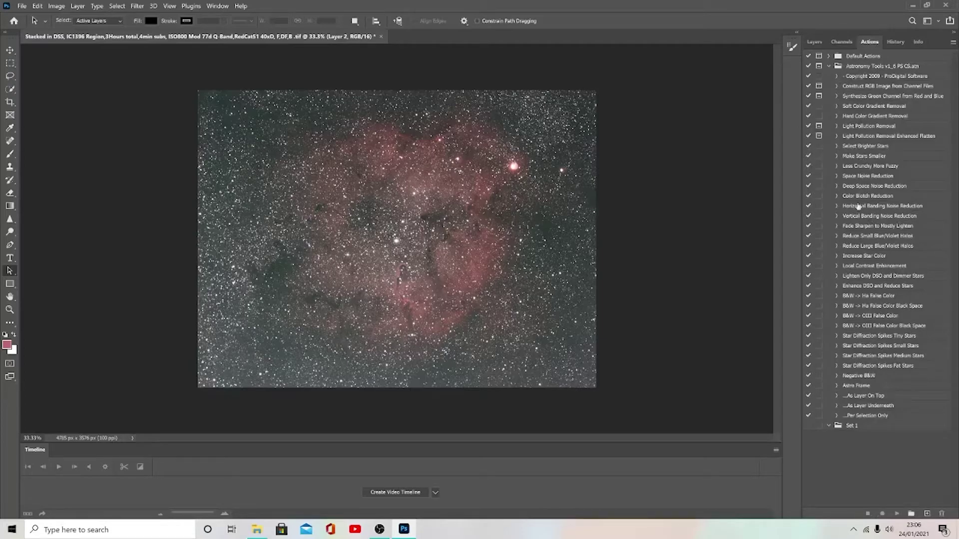
pyautogui.click(857, 177)
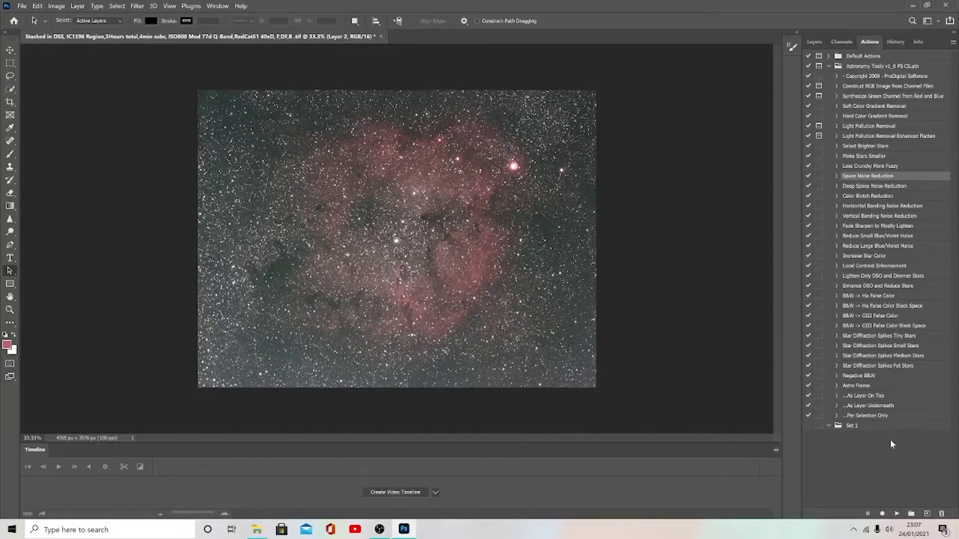
pyautogui.click(898, 514)
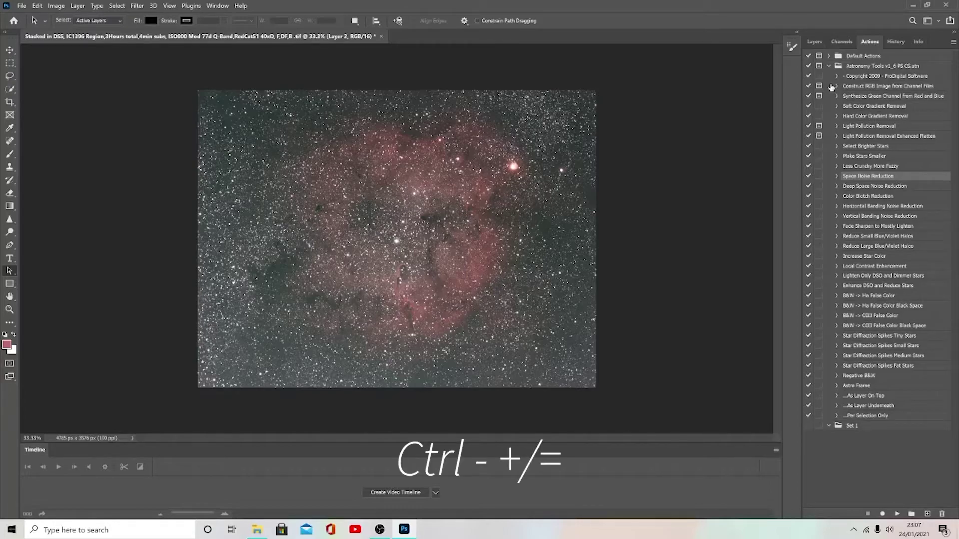
# Compare the star field with and without the noise-reduced Layer 2 at 100% and 200% zoom
pyautogui.hotkey('ctrl', '+')
pyautogui.hotkey('ctrl', '+')
pyautogui.hotkey('ctrl', '+')
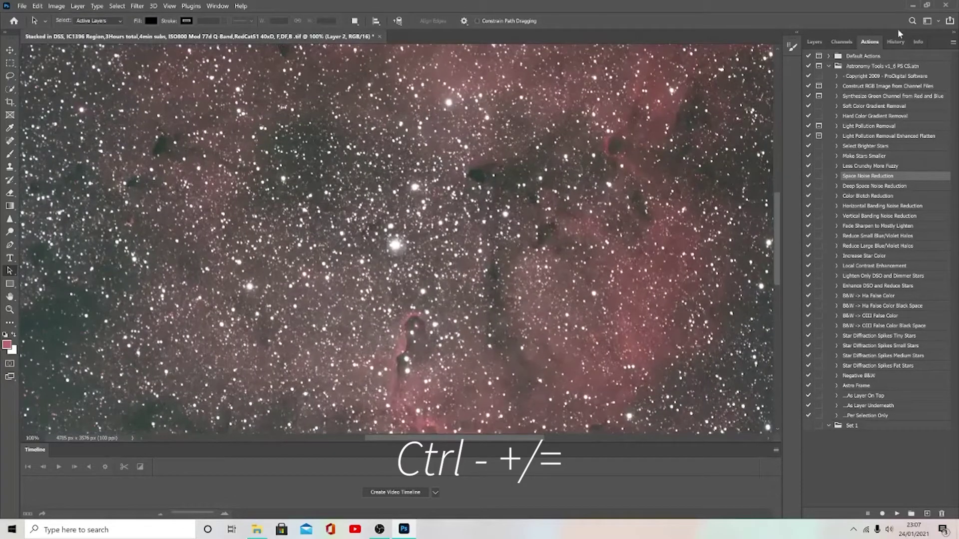
pyautogui.click(816, 43)
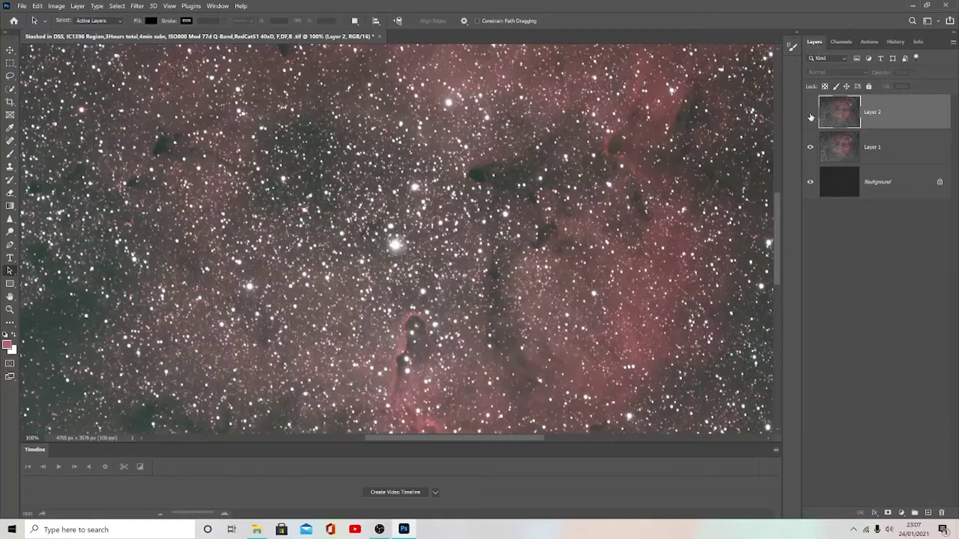
pyautogui.click(810, 114)
pyautogui.hotkey('ctrl', '+')
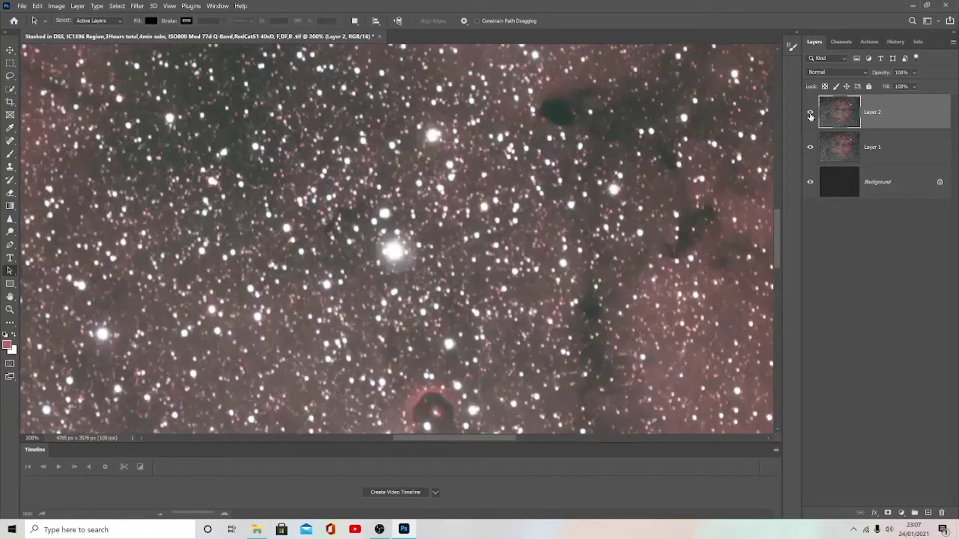
pyautogui.click(811, 115)
pyautogui.click(810, 116)
pyautogui.click(810, 115)
# Run the Space Noise Reduction action a second time on Layer 2
pyautogui.click(869, 42)
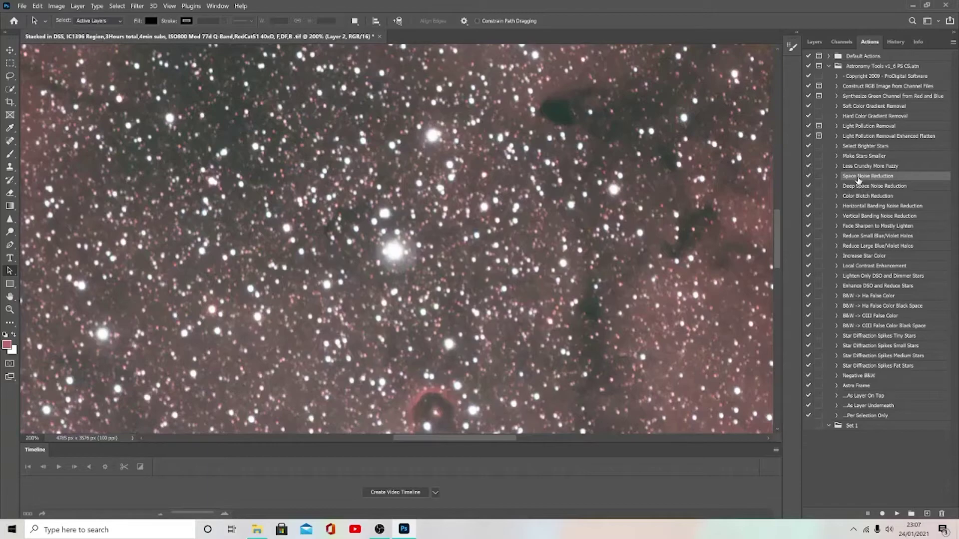
pyautogui.click(897, 514)
# Check the effect of the second noise reduction by toggling Layer 2's visibility at 200% and at 50% zoom
pyautogui.click(815, 43)
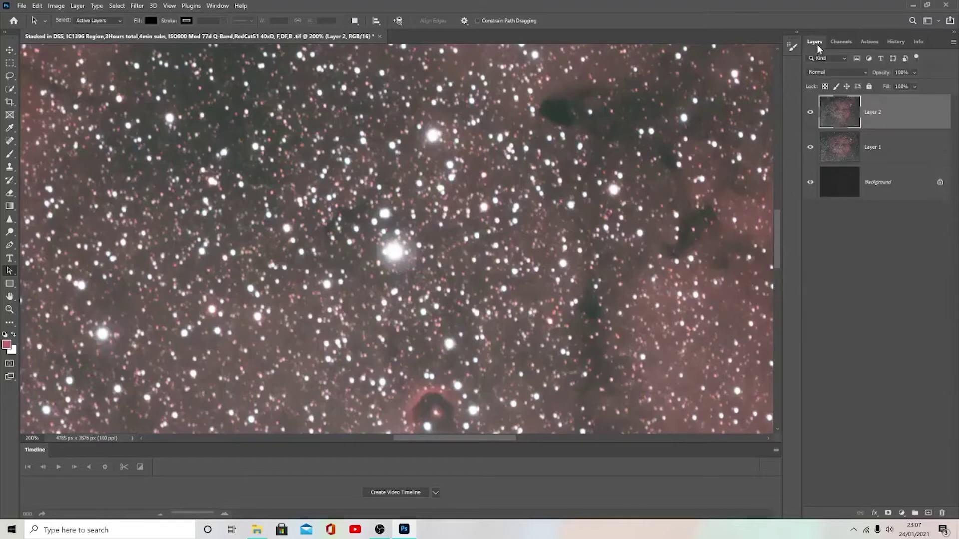
pyautogui.click(811, 114)
pyautogui.click(812, 114)
pyautogui.click(812, 114)
pyautogui.click(811, 114)
pyautogui.click(811, 114)
pyautogui.hotkey('ctrl', '-')
pyautogui.hotkey('ctrl', '-')
pyautogui.hotkey('ctrl', '-')
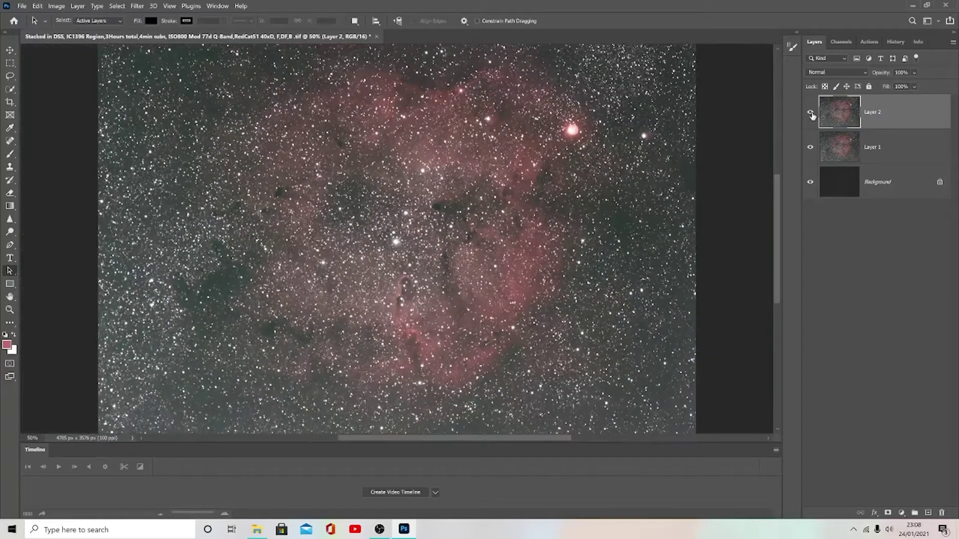
pyautogui.click(812, 115)
pyautogui.click(811, 115)
pyautogui.click(811, 115)
pyautogui.click(811, 114)
pyautogui.click(811, 116)
pyautogui.click(810, 115)
# Stamp the visible layers into a new layer and run the Make Stars Smaller action from Astronomy Tools three times
pyautogui.hotkey('ctrl', 'shift', 'alt', 'e')
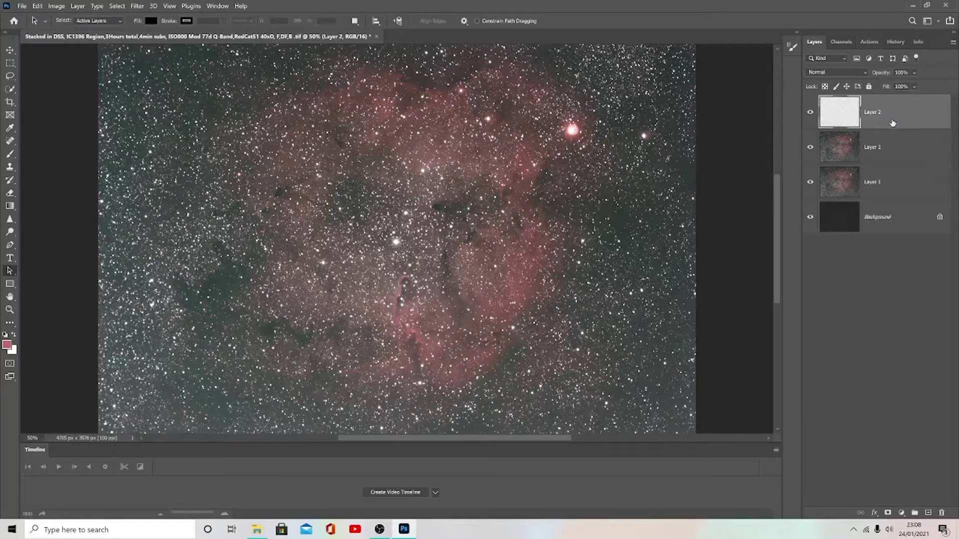
pyautogui.click(868, 39)
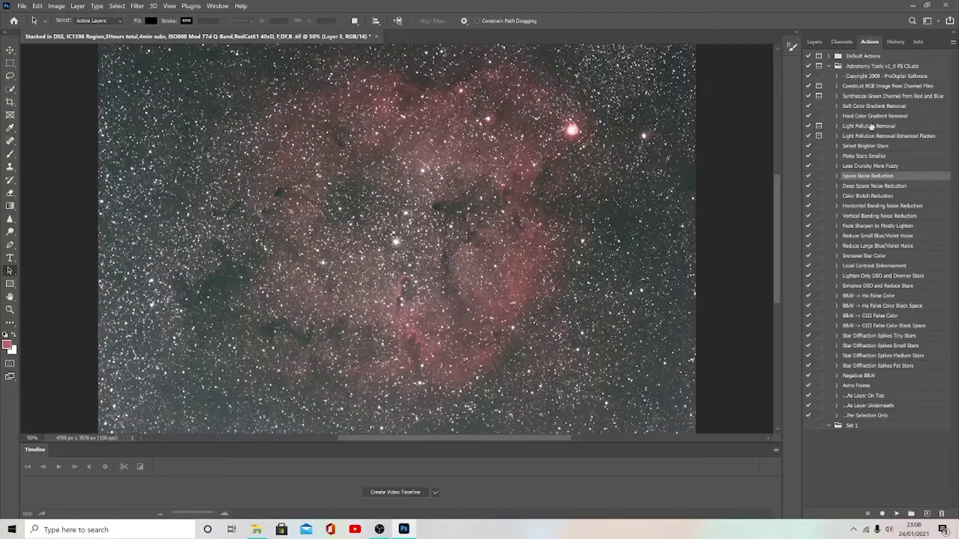
pyautogui.click(860, 157)
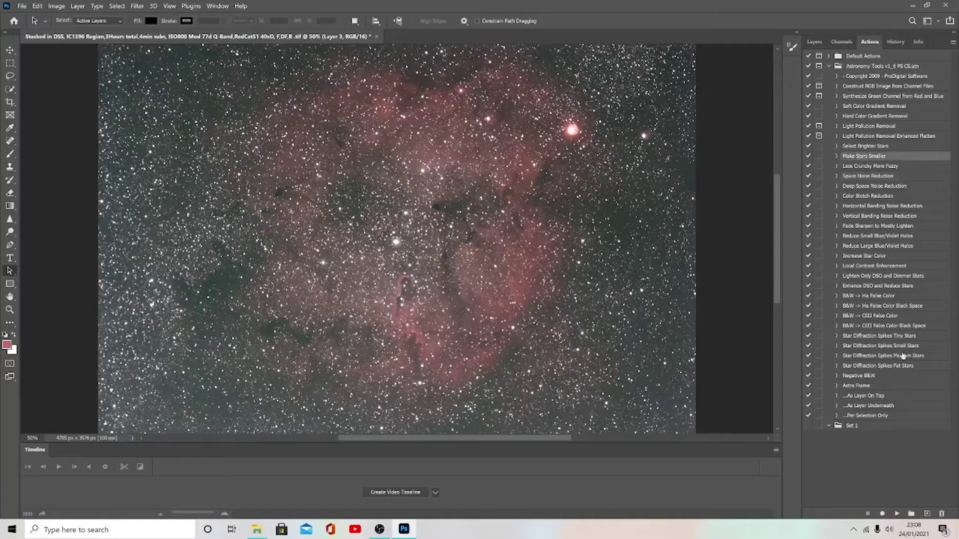
pyautogui.click(896, 514)
pyautogui.click(899, 514)
pyautogui.click(897, 513)
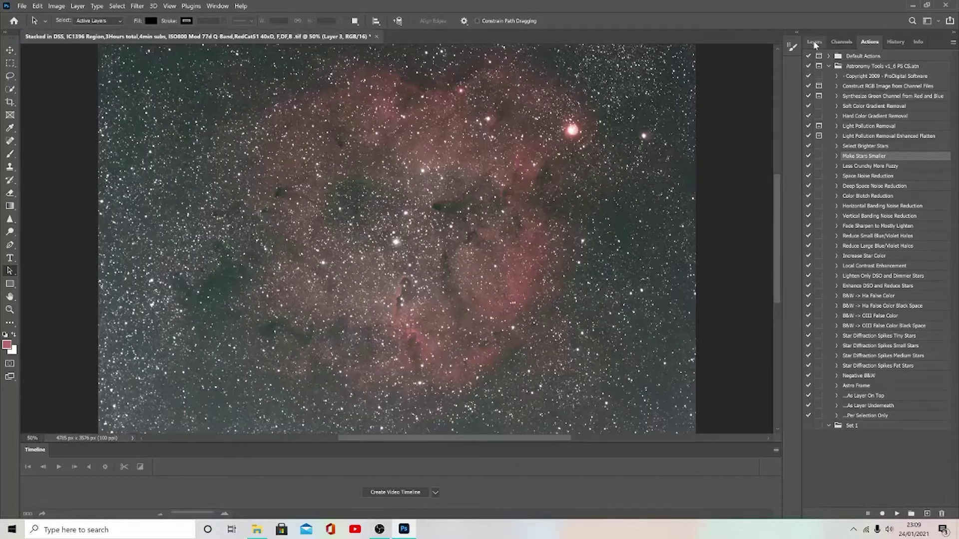
# Compare the whole star field with and without the star-reduced Layer 3 at 33.3% zoom
pyautogui.click(814, 42)
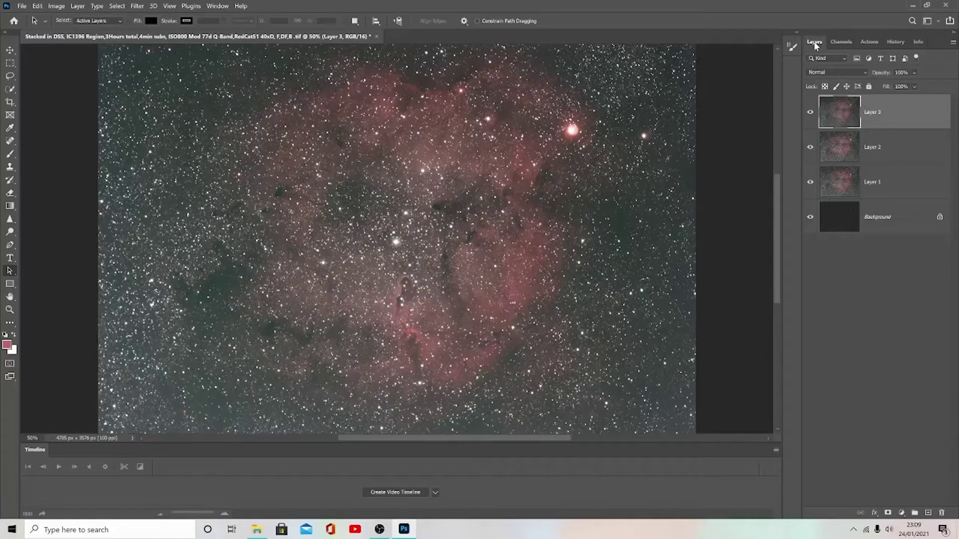
pyautogui.hotkey('ctrl', '-')
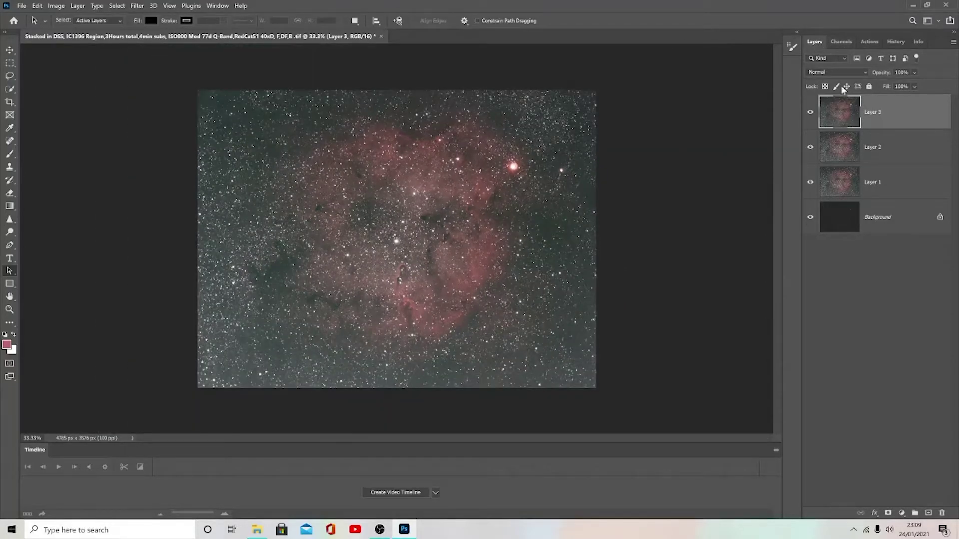
pyautogui.click(810, 114)
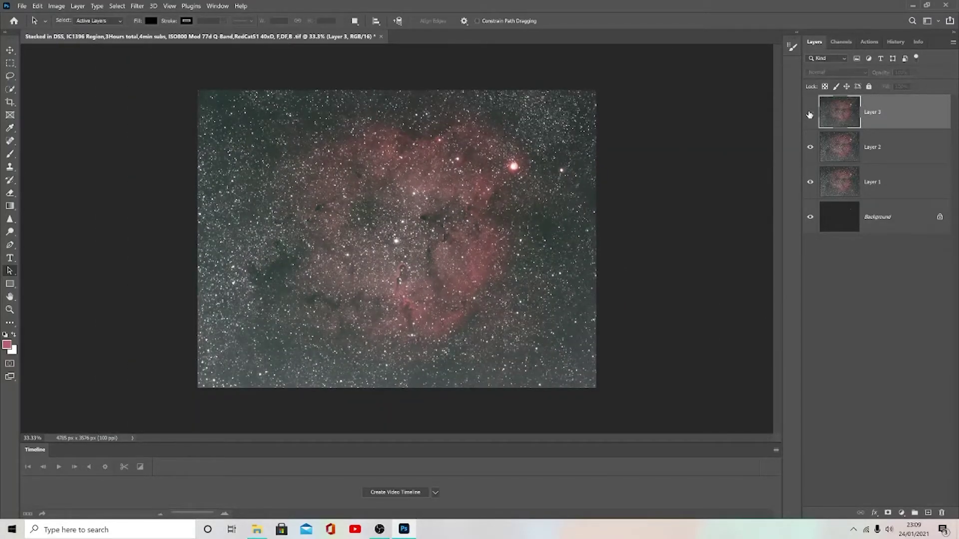
pyautogui.click(809, 114)
pyautogui.click(810, 115)
pyautogui.click(810, 114)
pyautogui.click(809, 114)
pyautogui.click(810, 114)
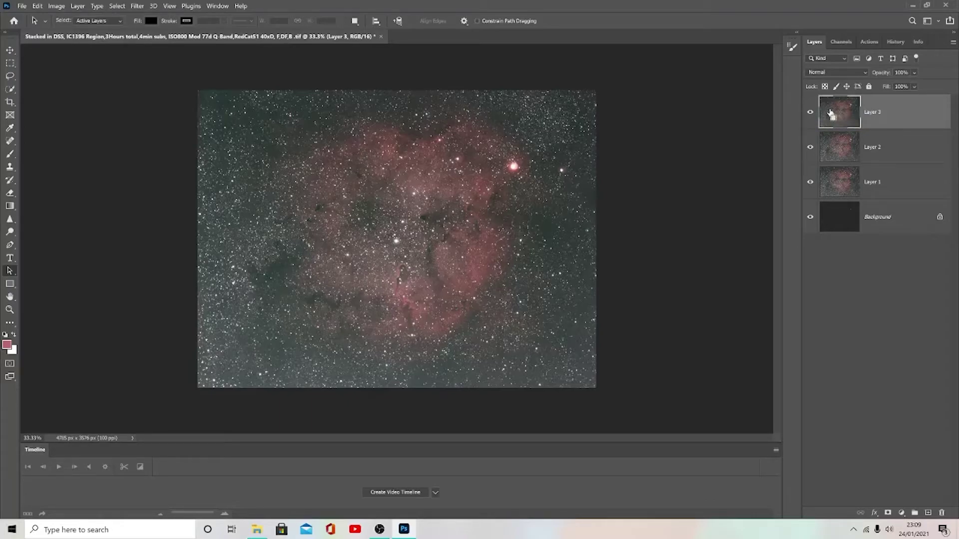
# Stamp the visible layers into another new layer and run the Enhance DSO and Reduce Stars action on it
pyautogui.hotkey('ctrl', 'shift', 'alt', 'e')
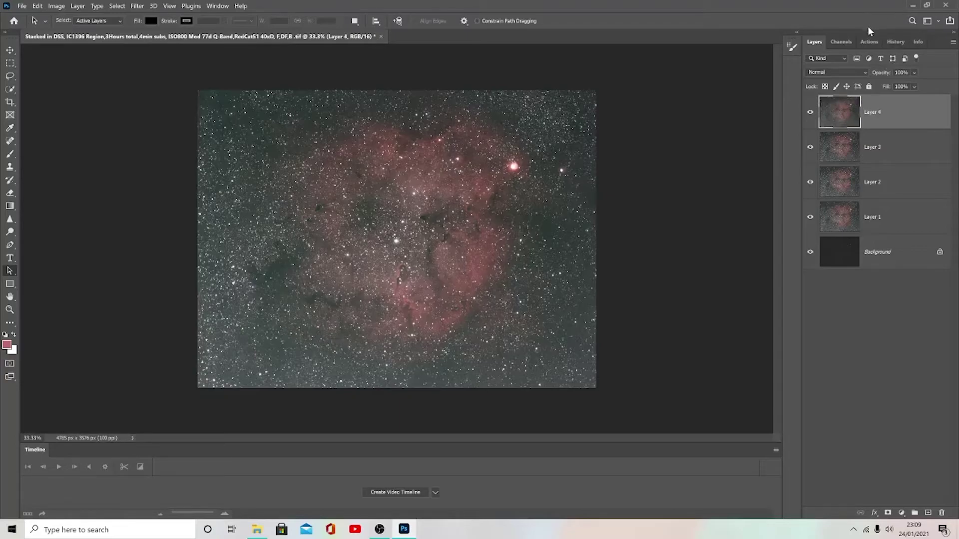
pyautogui.click(868, 41)
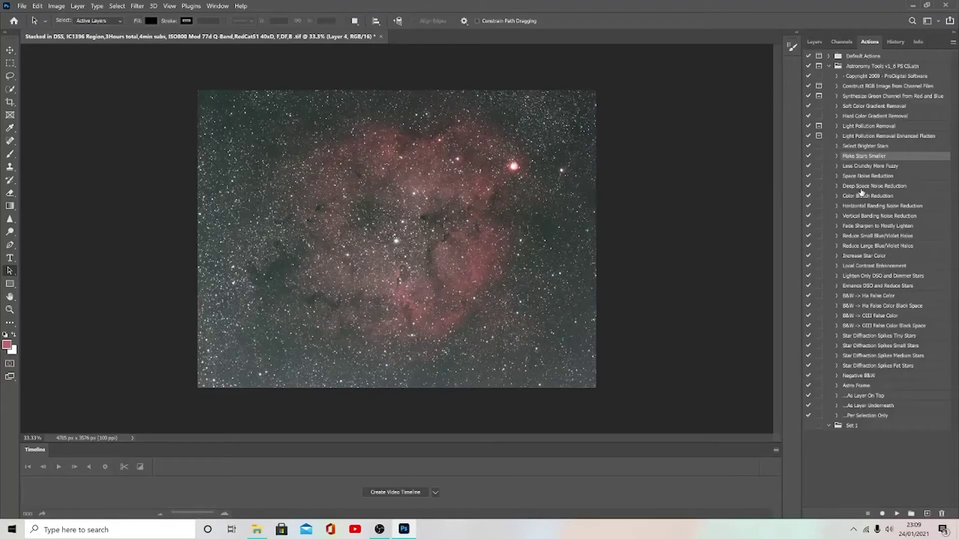
pyautogui.click(859, 287)
pyautogui.click(897, 515)
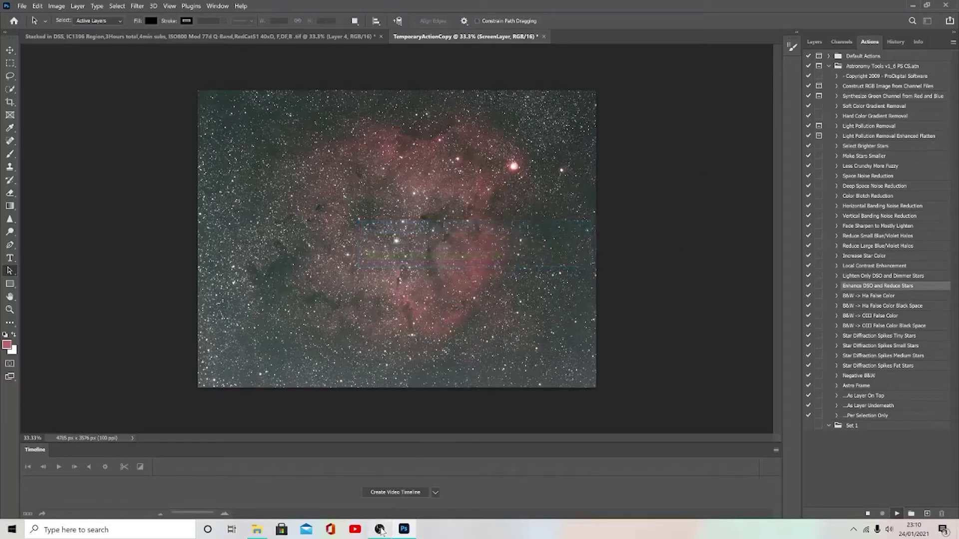
pyautogui.moveTo(381, 531)
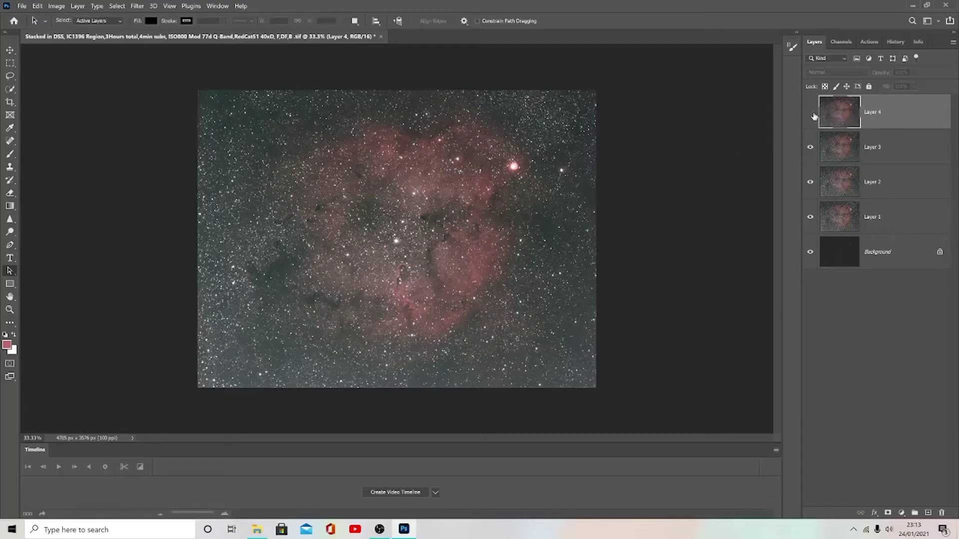
# Check the effect of the nebula enhancement by toggling Layer 4's visibility
pyautogui.click(872, 42)
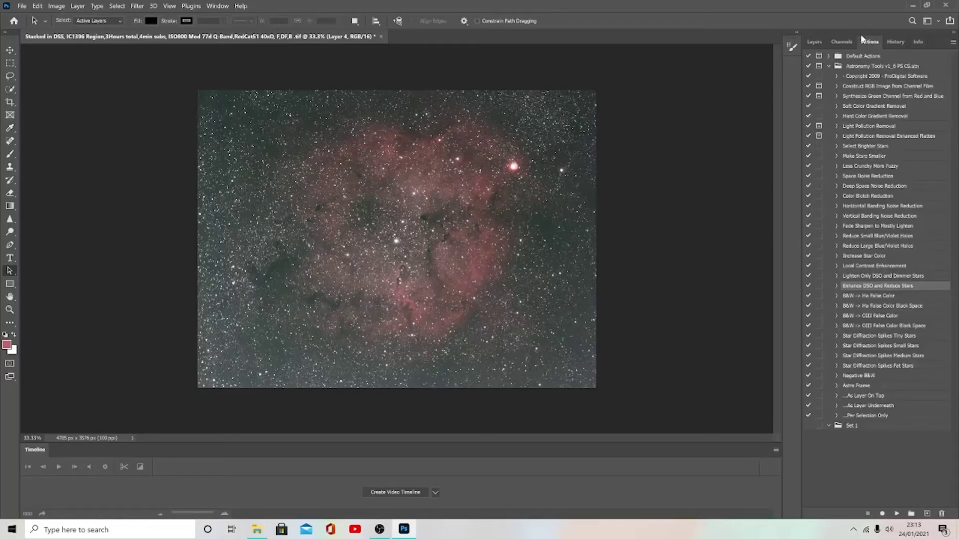
pyautogui.click(814, 42)
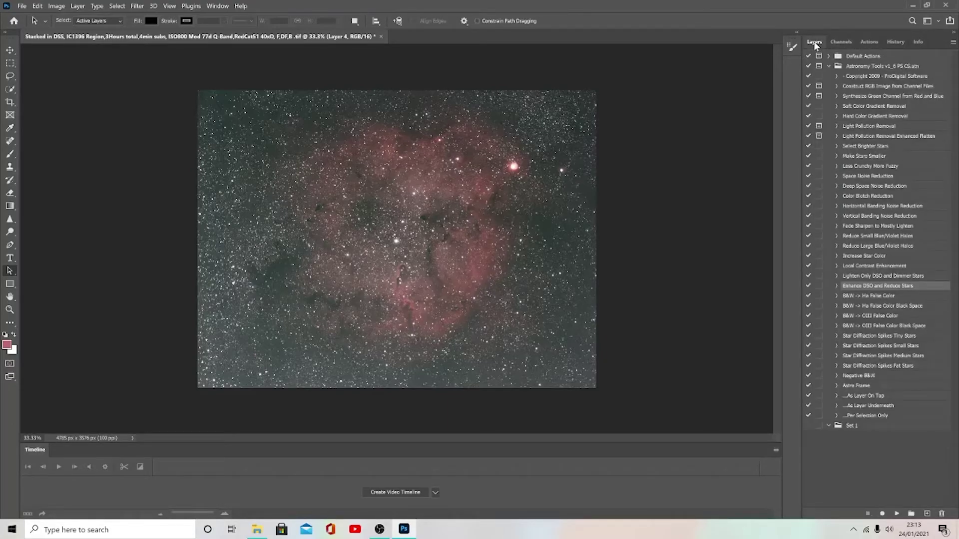
pyautogui.click(811, 114)
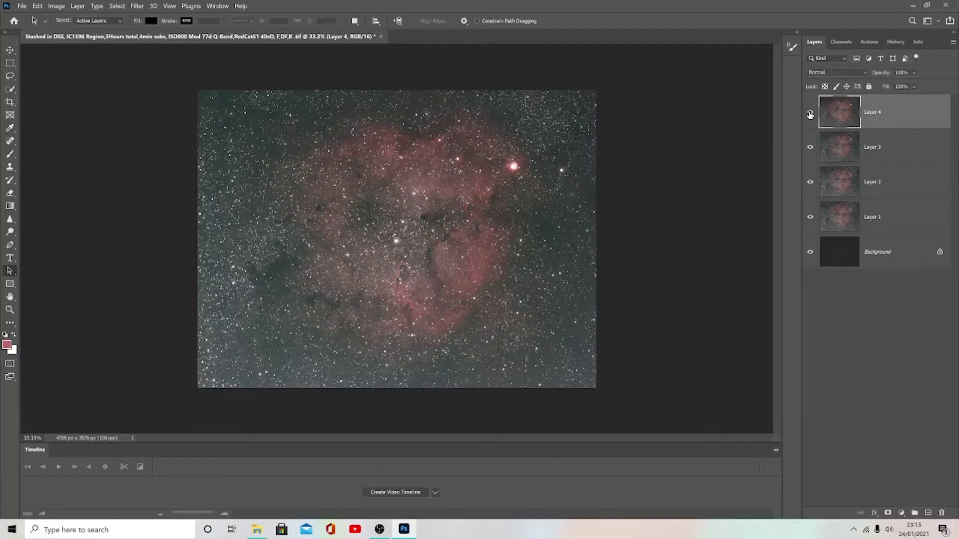
pyautogui.click(810, 115)
pyautogui.click(810, 114)
pyautogui.click(810, 115)
pyautogui.click(810, 114)
# Try a reduced opacity on Layer 4 and return it to 100%
pyautogui.click(916, 72)
pyautogui.moveTo(943, 88); pyautogui.dragTo(901, 87)
pyautogui.moveTo(919, 98); pyautogui.dragTo(954, 98)
pyautogui.click(898, 114)
# Stamp the visible layers into a new layer above Layer 4 and inspect the image at 50% zoom
pyautogui.hotkey('ctrl', 'shift', 'alt', 'e')
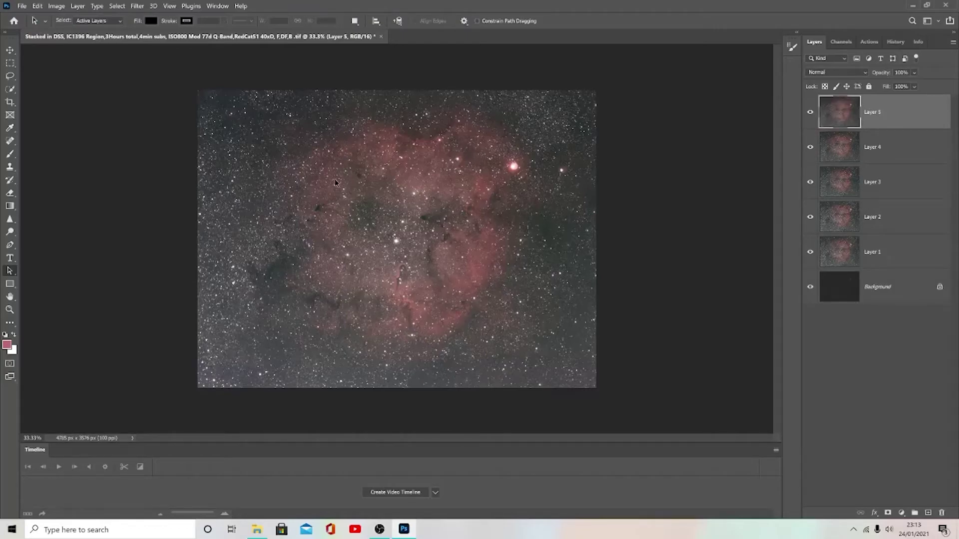
pyautogui.hotkey('ctrl', '+')
pyautogui.hotkey('ctrl', '-')
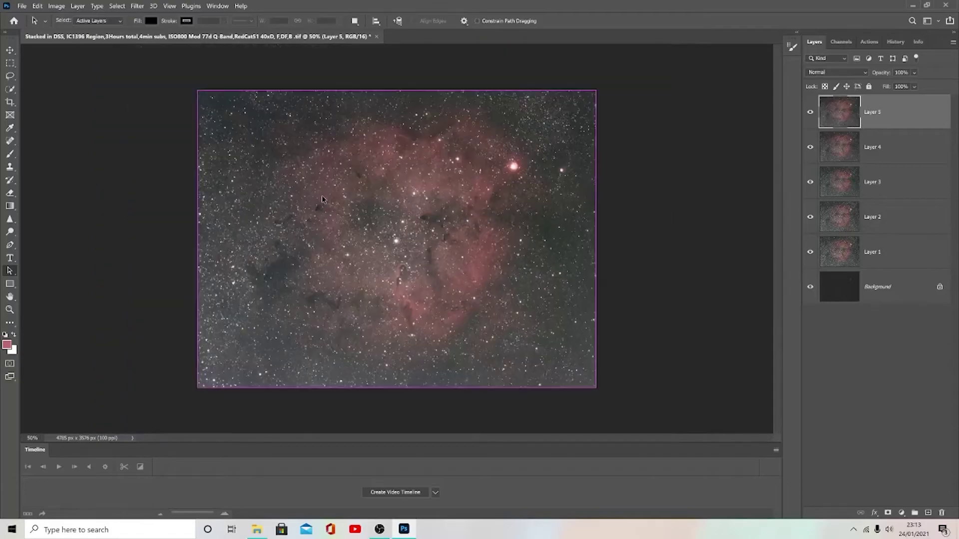
# Apply a Levels adjustment to Layer 5, moving the Red channel's black input point slightly toward the start of the histogram
pyautogui.click(58, 6)
pyautogui.moveTo(117, 29)
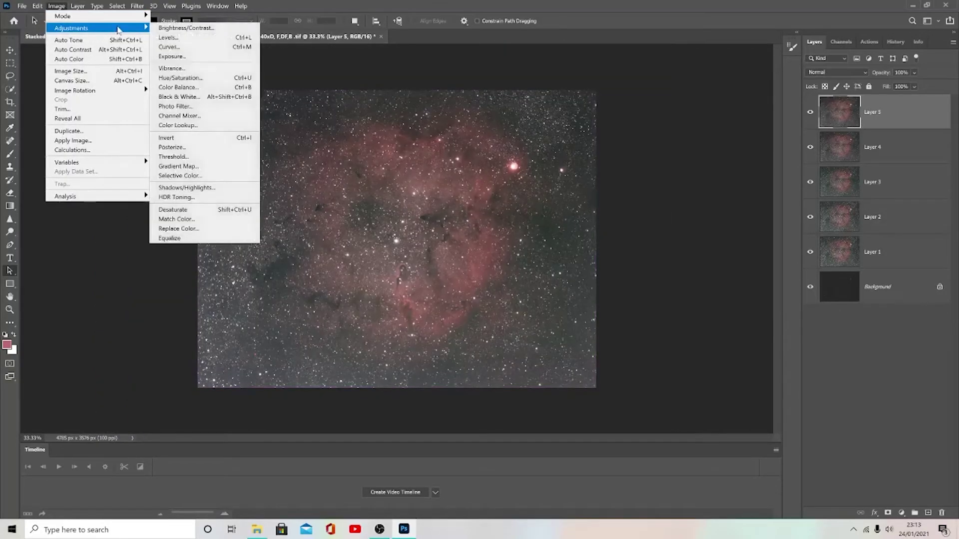
pyautogui.click(175, 41)
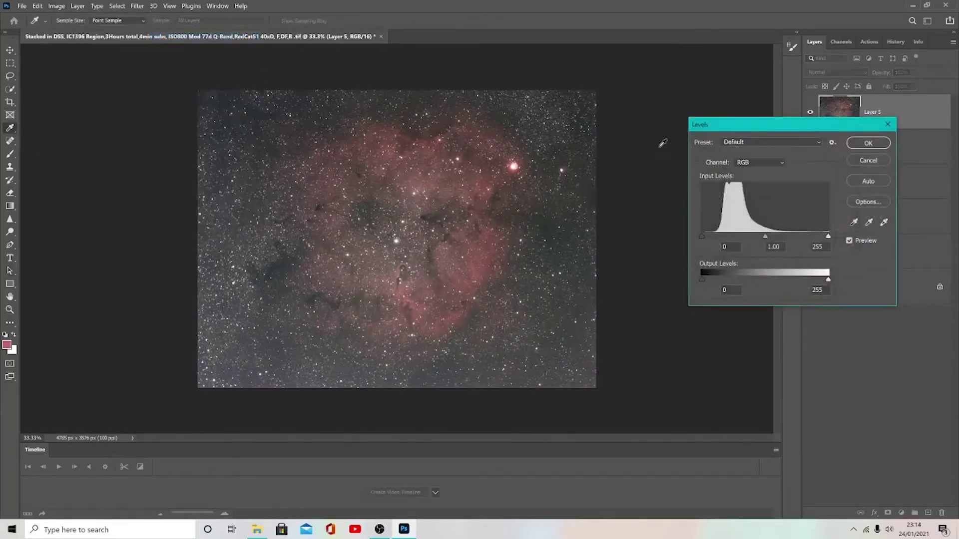
pyautogui.click(780, 163)
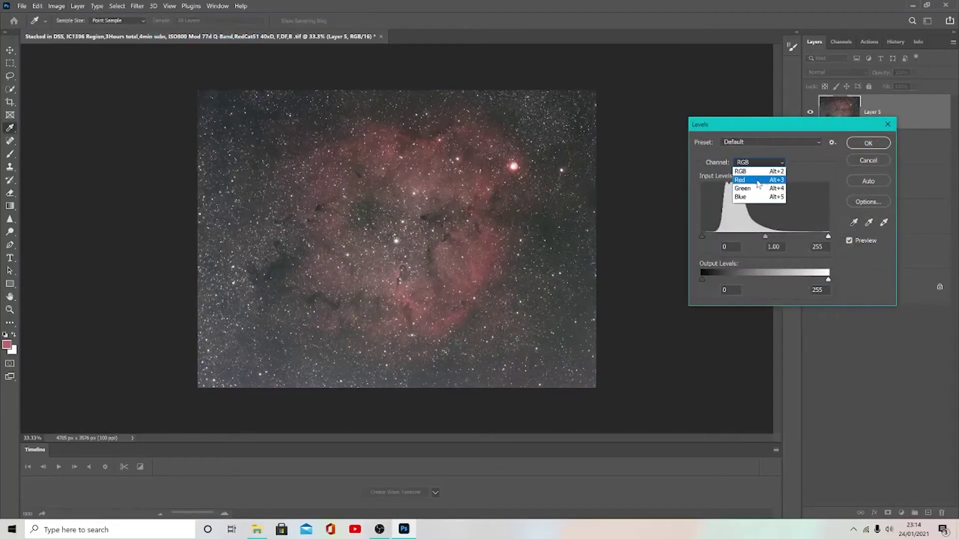
pyautogui.click(756, 181)
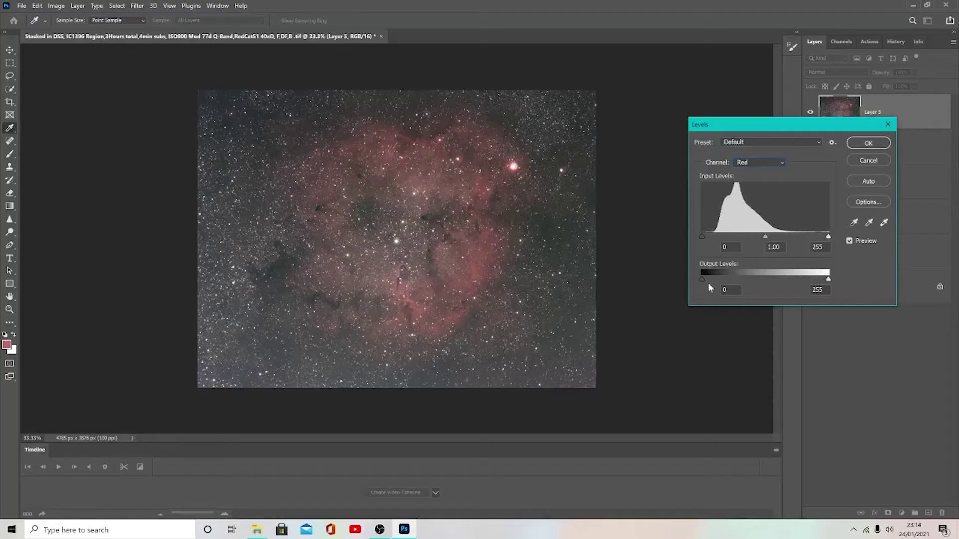
pyautogui.moveTo(702, 236); pyautogui.dragTo(708, 236)
pyautogui.click(867, 144)
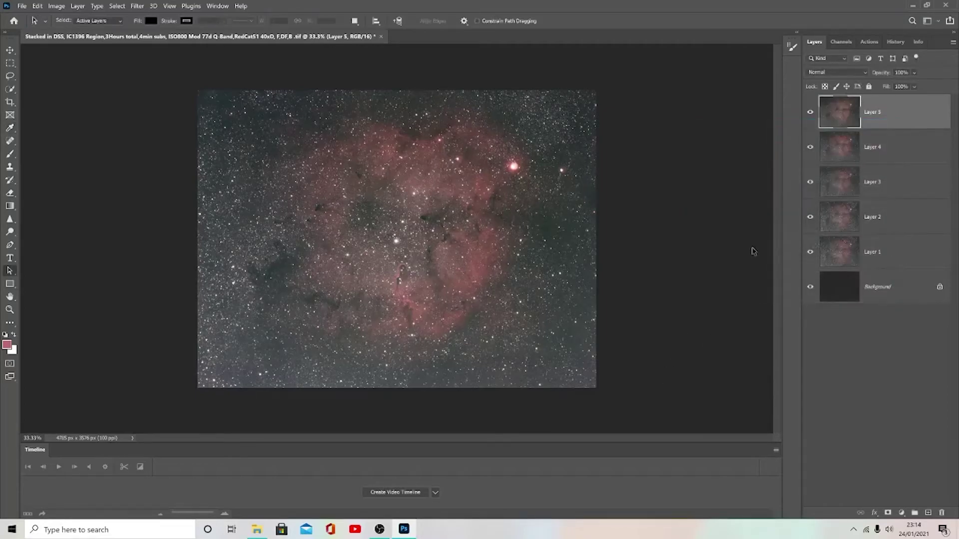
# Compare the processed Layer 5 with the original Background by hiding and showing the layers
pyautogui.click(810, 147)
pyautogui.click(810, 182)
pyautogui.click(811, 216)
pyautogui.click(810, 112)
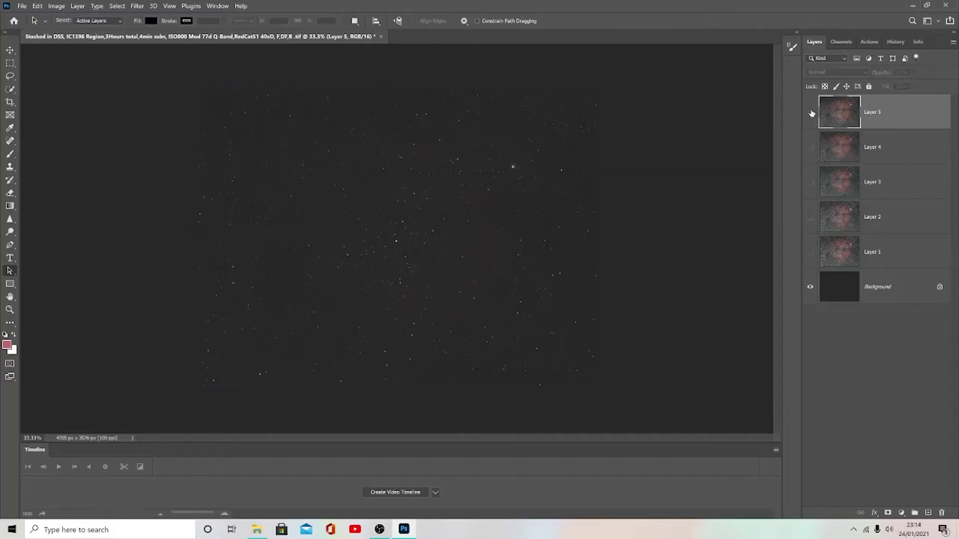
pyautogui.click(810, 112)
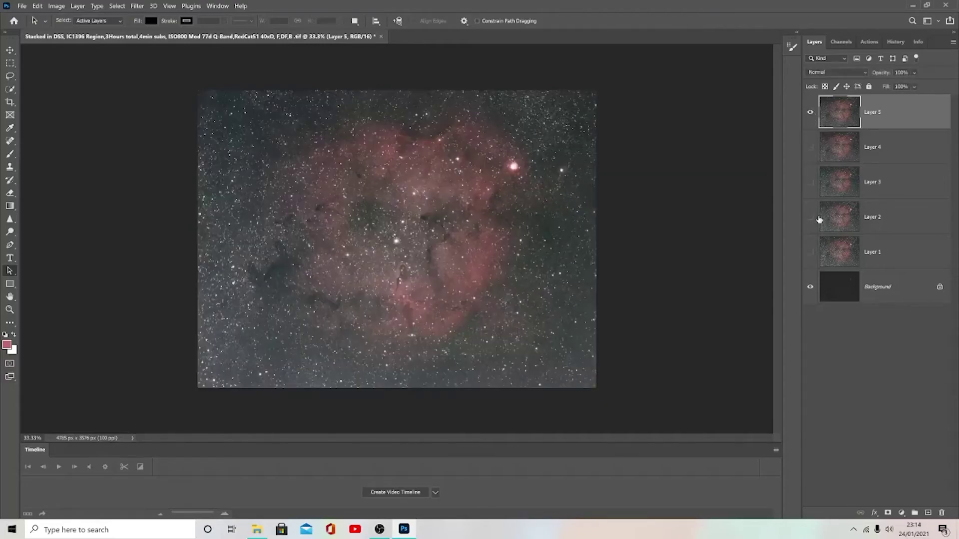
pyautogui.click(811, 250)
pyautogui.click(810, 112)
pyautogui.click(810, 112)
pyautogui.click(810, 147)
pyautogui.click(810, 181)
pyautogui.click(811, 217)
# Merge all visible layers into a single Background layer
pyautogui.click(953, 43)
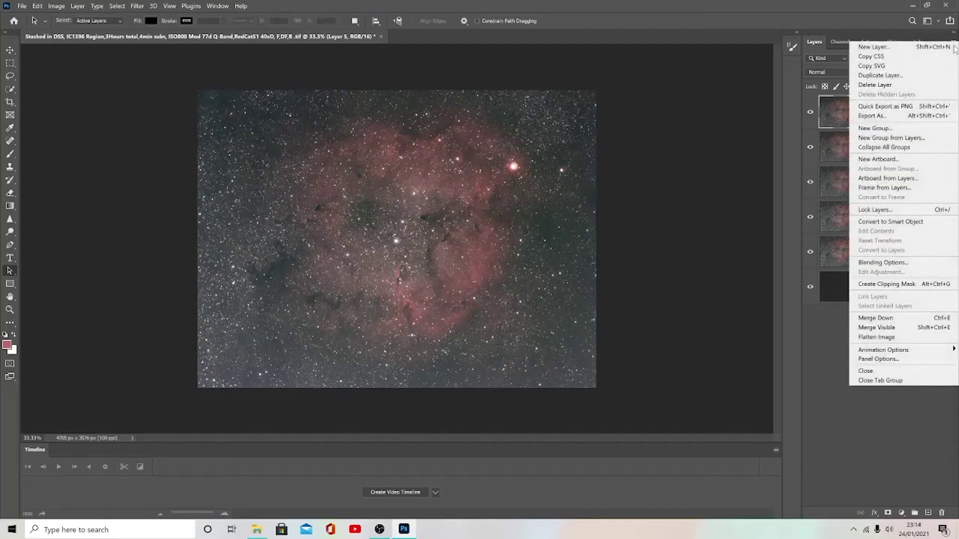
pyautogui.click(887, 328)
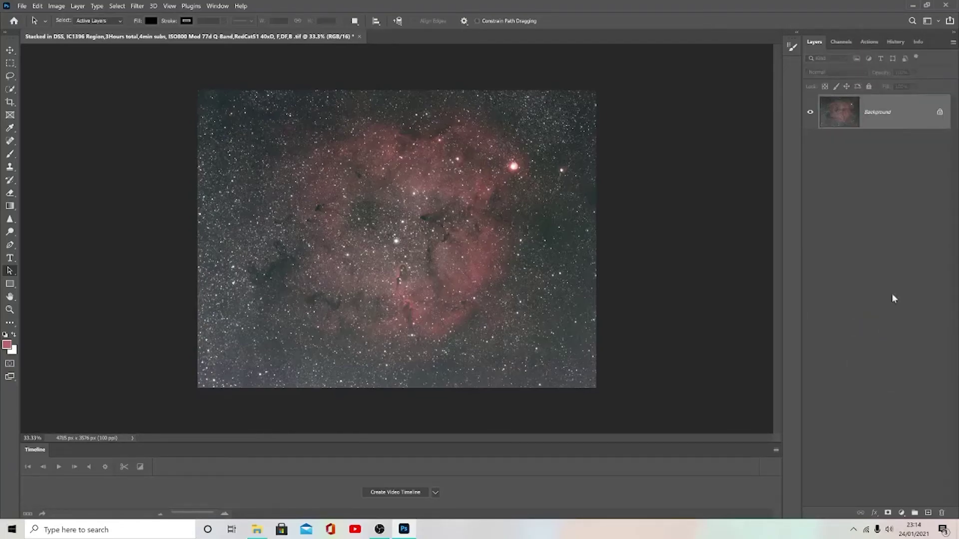
pyautogui.hotkey('ctrl', 'j')
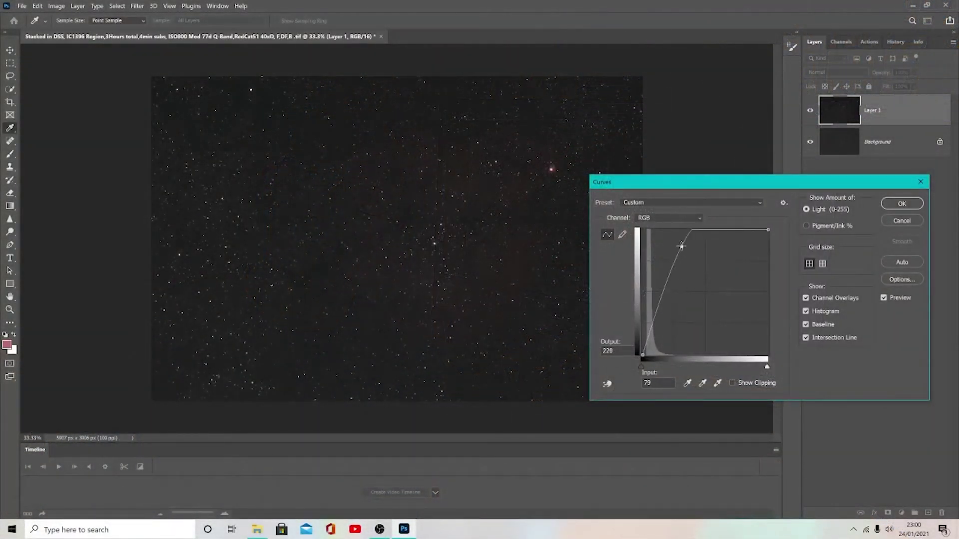
pyautogui.moveTo(681, 246); pyautogui.dragTo(706, 247)
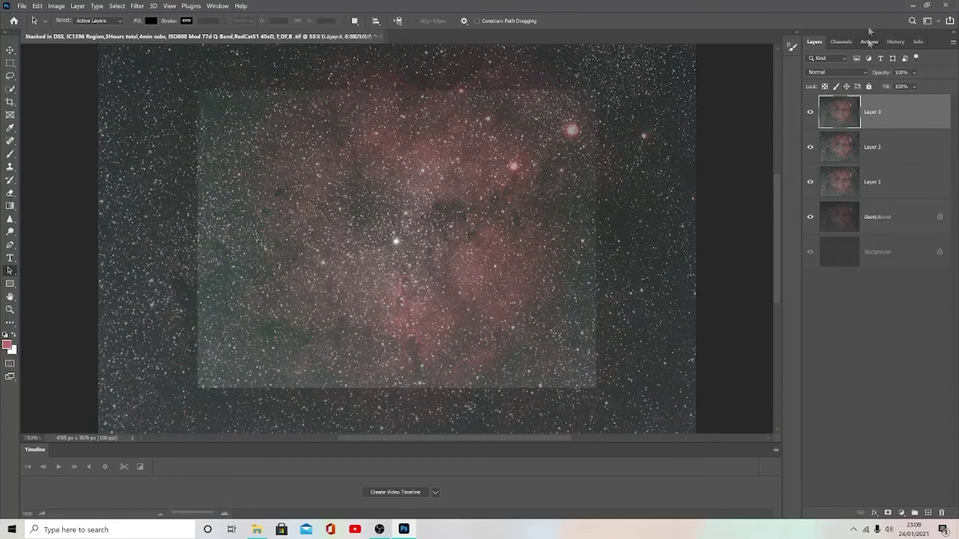
pyautogui.click(869, 41)
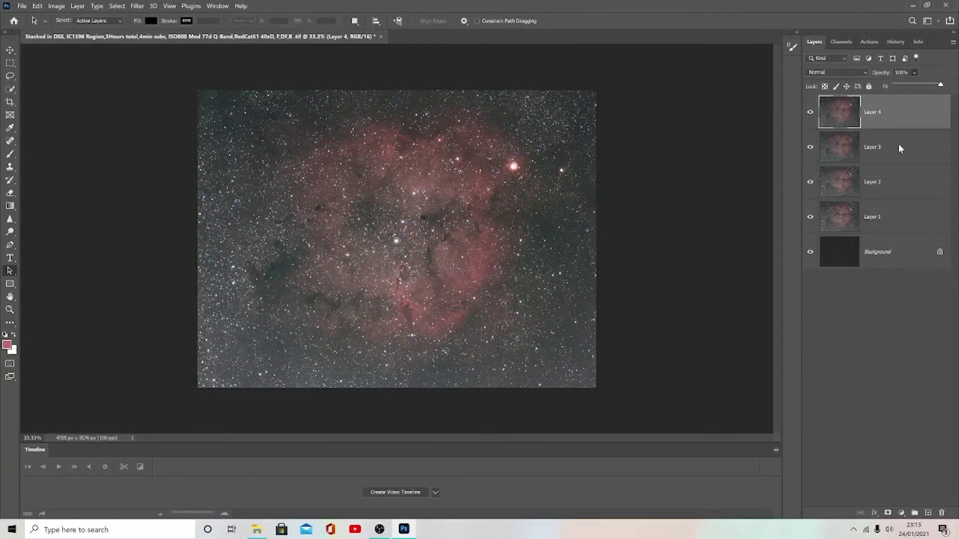
pyautogui.hotkey('ctrl', 'shift', 'alt', 'e')
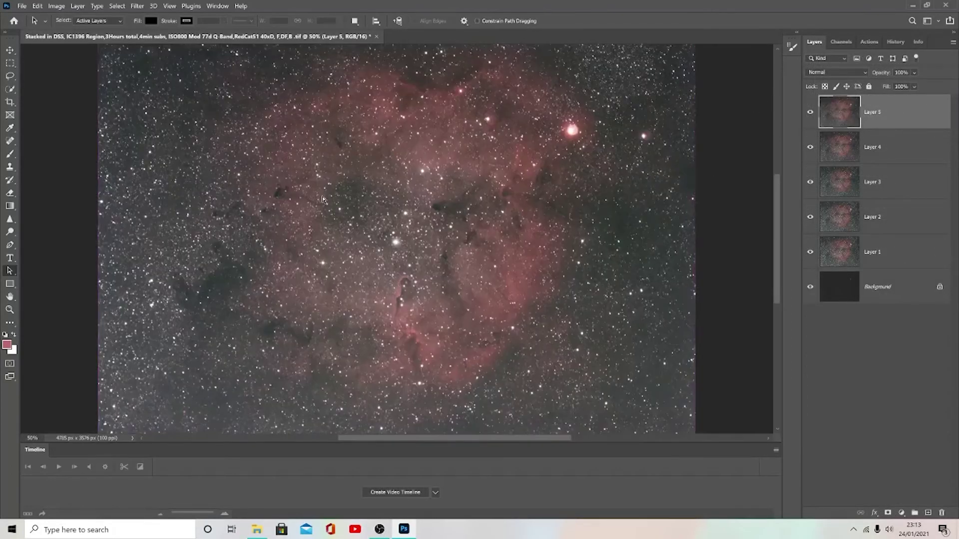
pyautogui.click(56, 6)
pyautogui.click(168, 38)
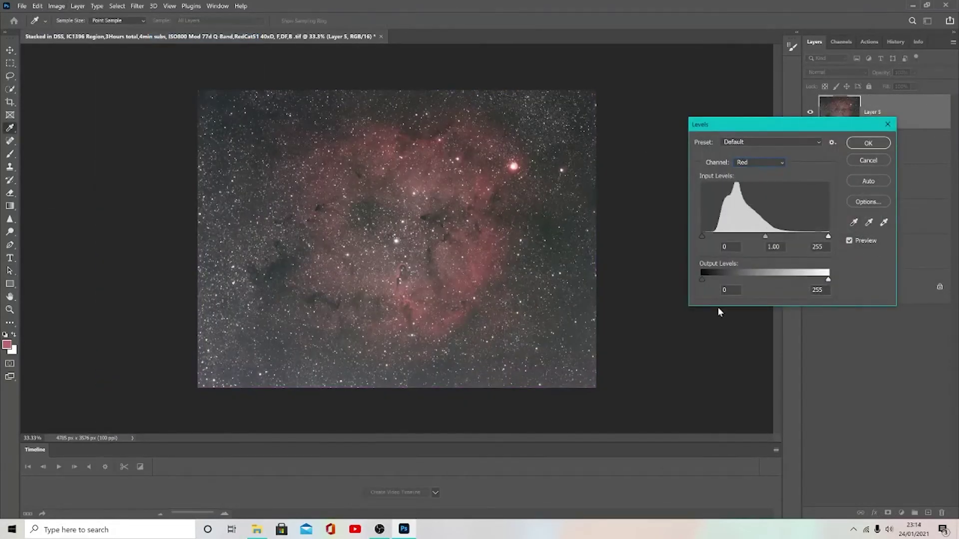